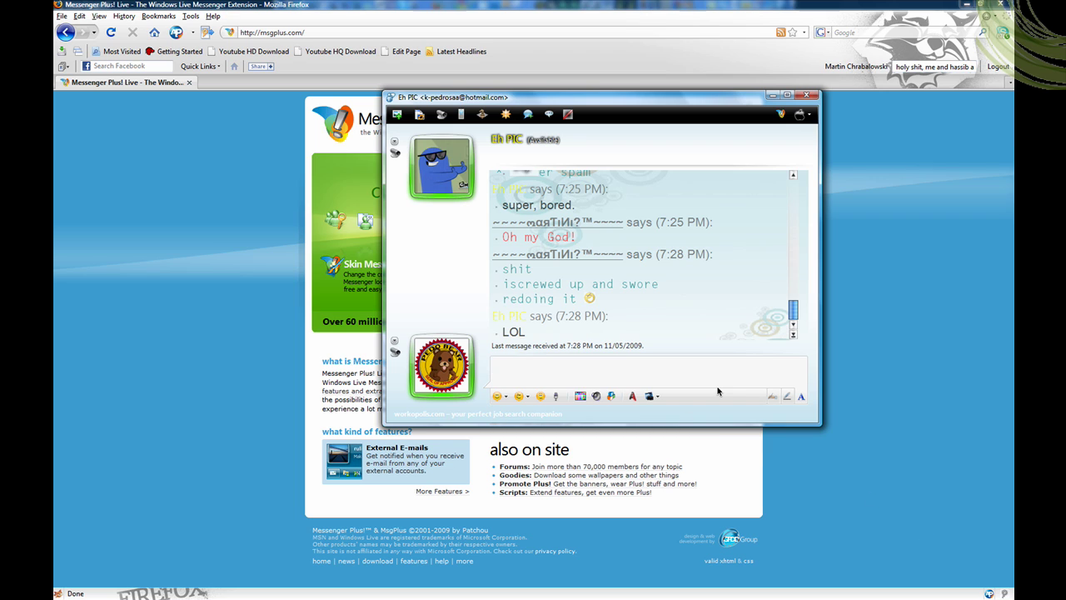
Send two Chuck Norris facts to the chat with the /chuck and /norris commands.
left_click_drag(588, 100, 564, 151)
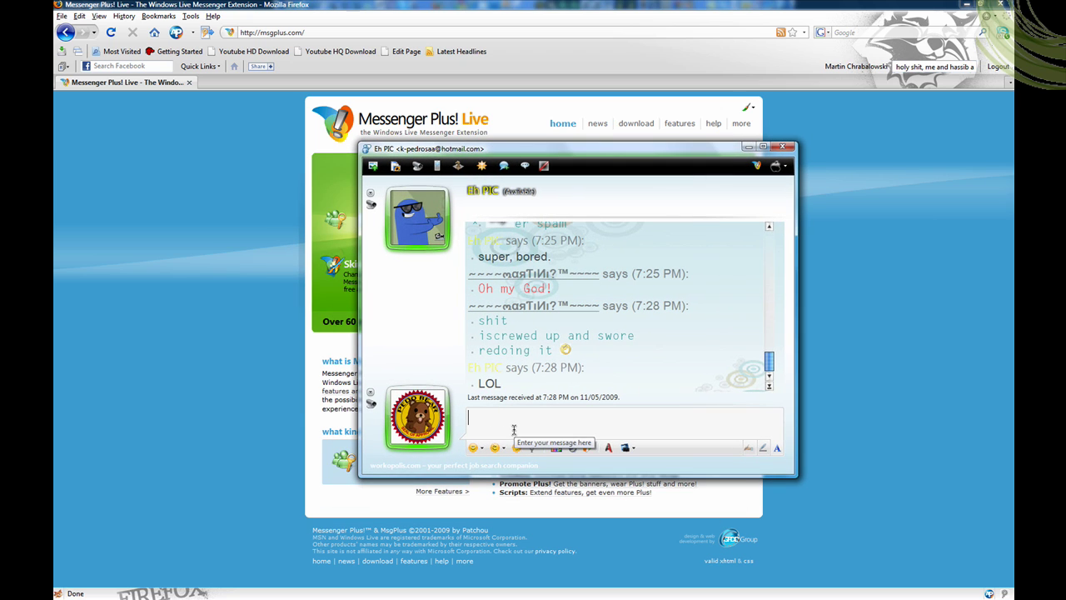
type("/")
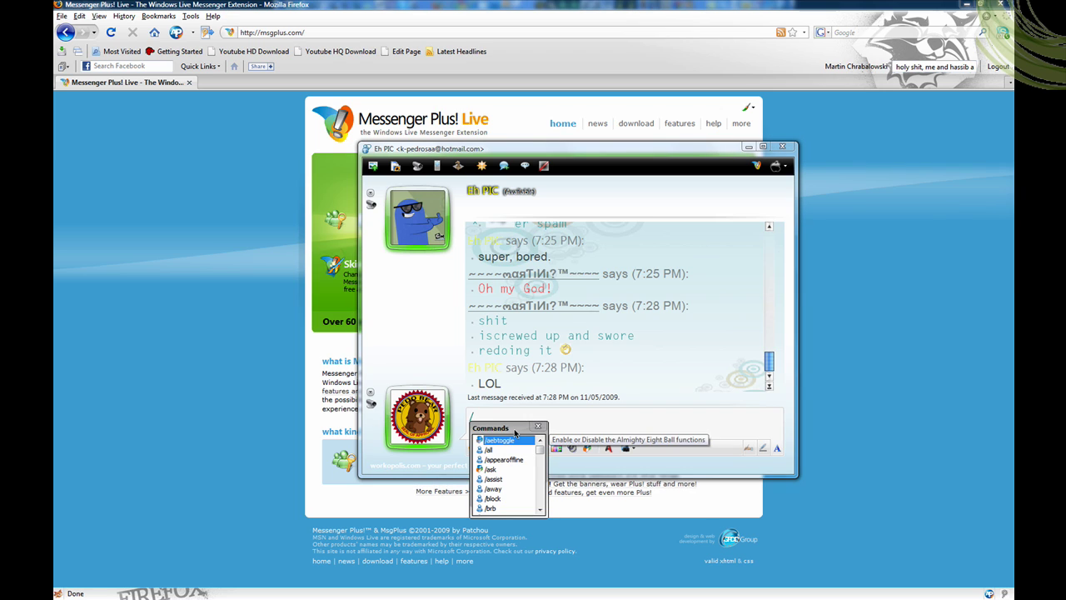
type("chuck")
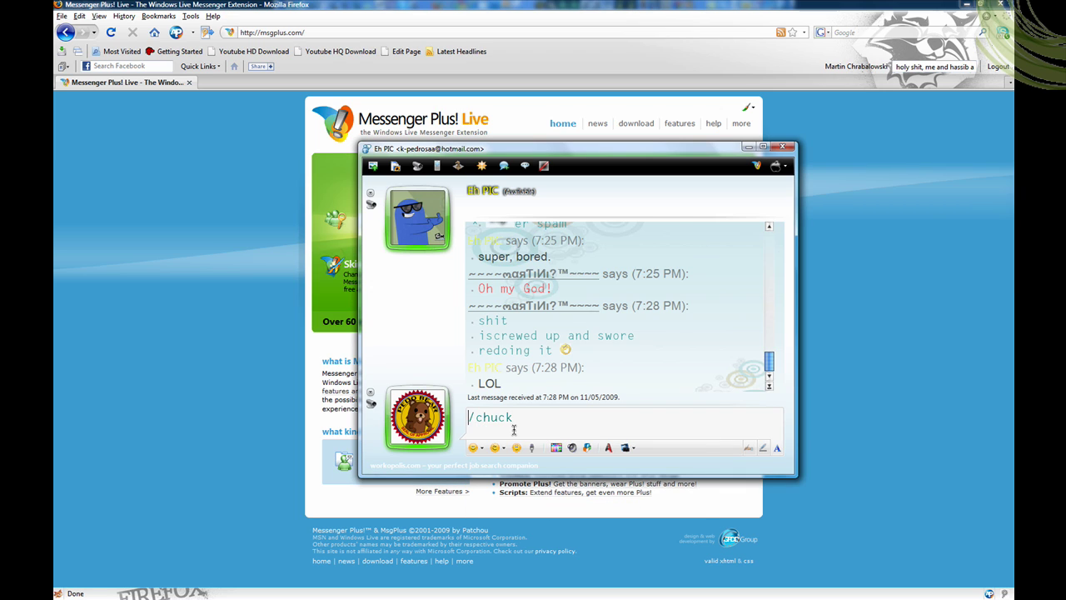
key("Return")
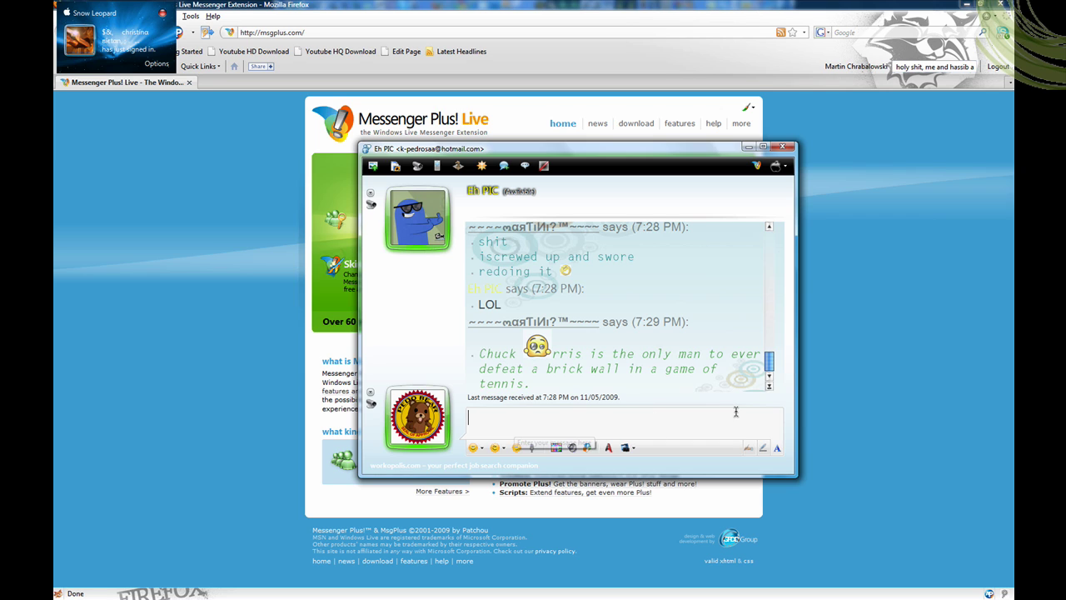
type("/norr")
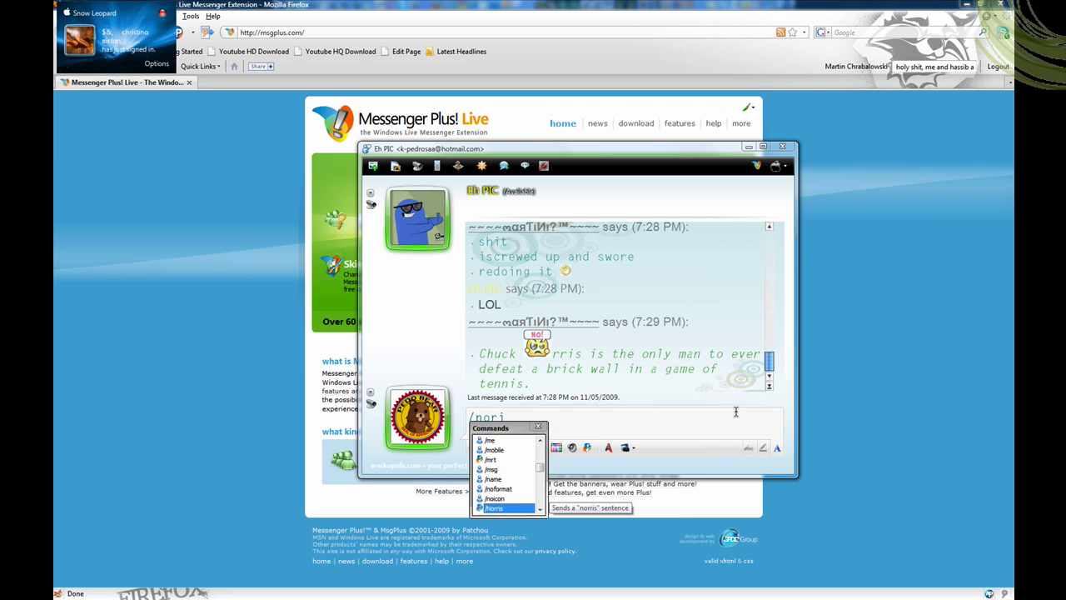
key("Return")
key("Return")
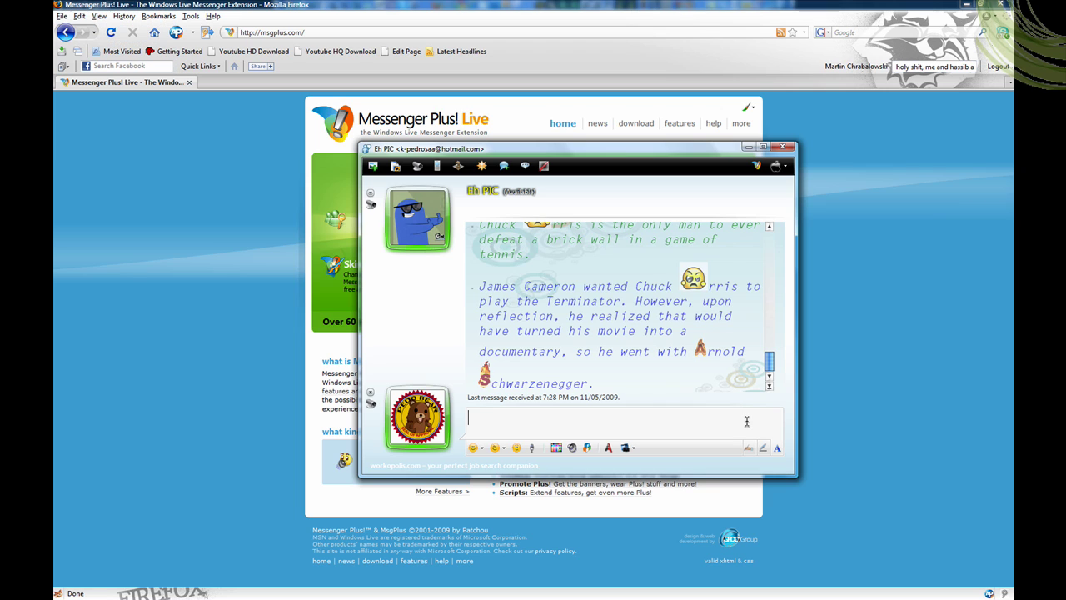
Send a /your mom joke and an /insult line, then type a /colorize message.
type("/your ")
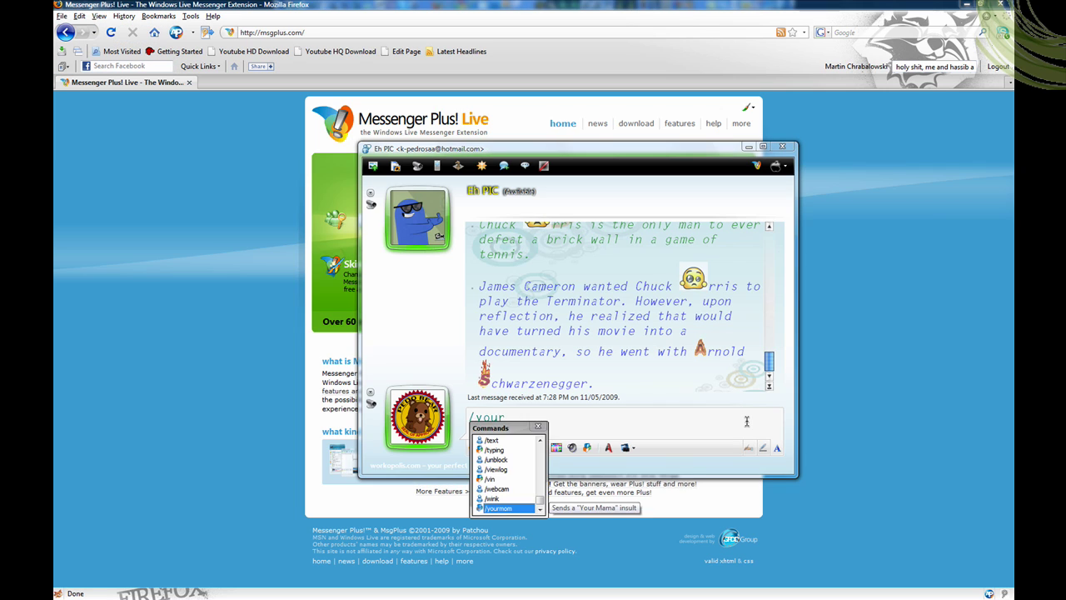
type("mom")
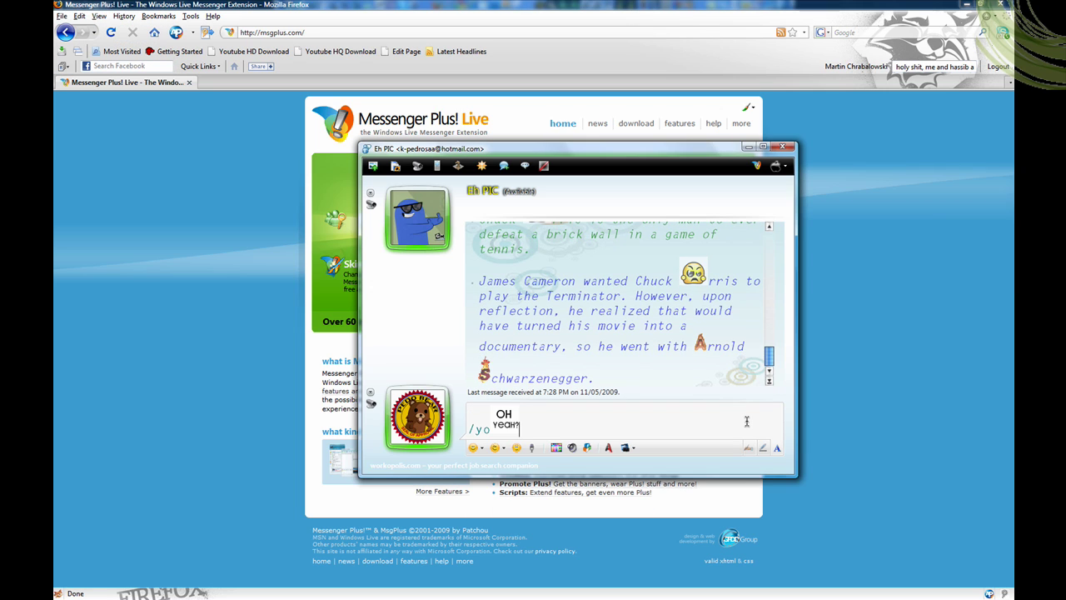
key("Return")
key("Return")
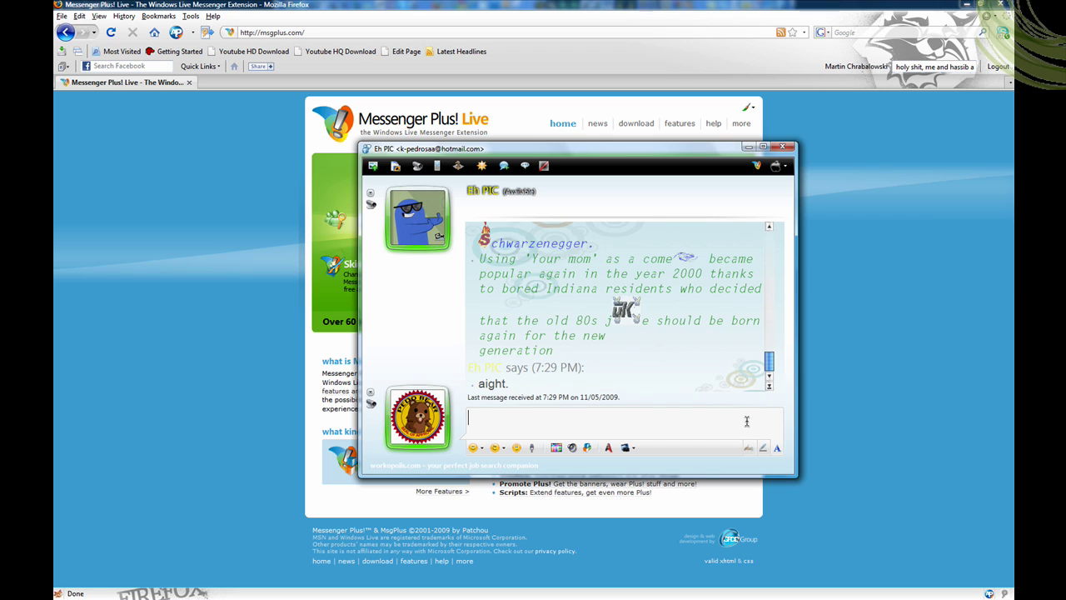
type("/insult")
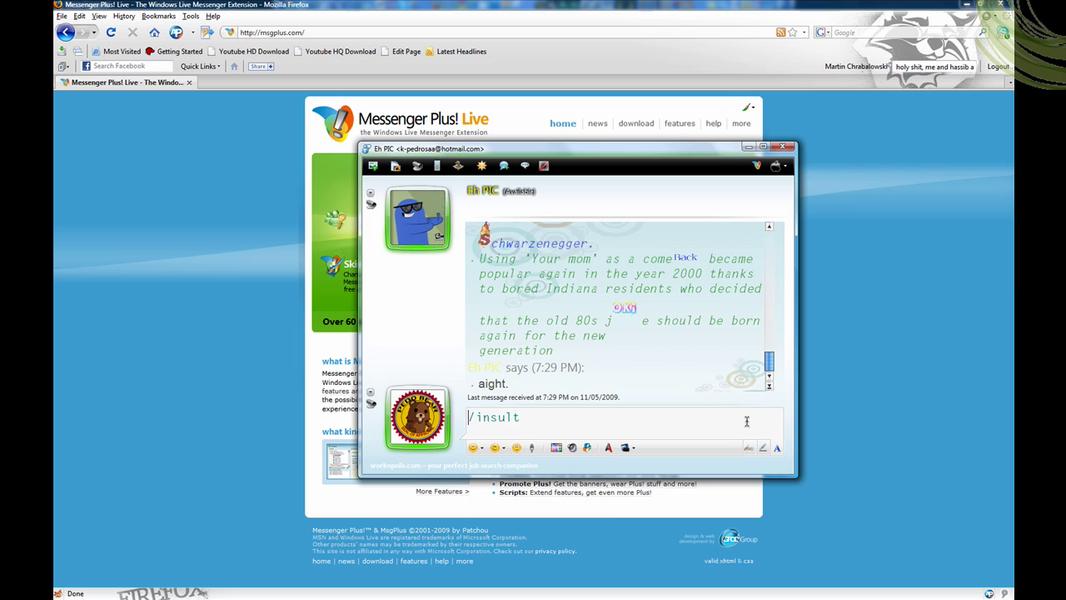
key("Return")
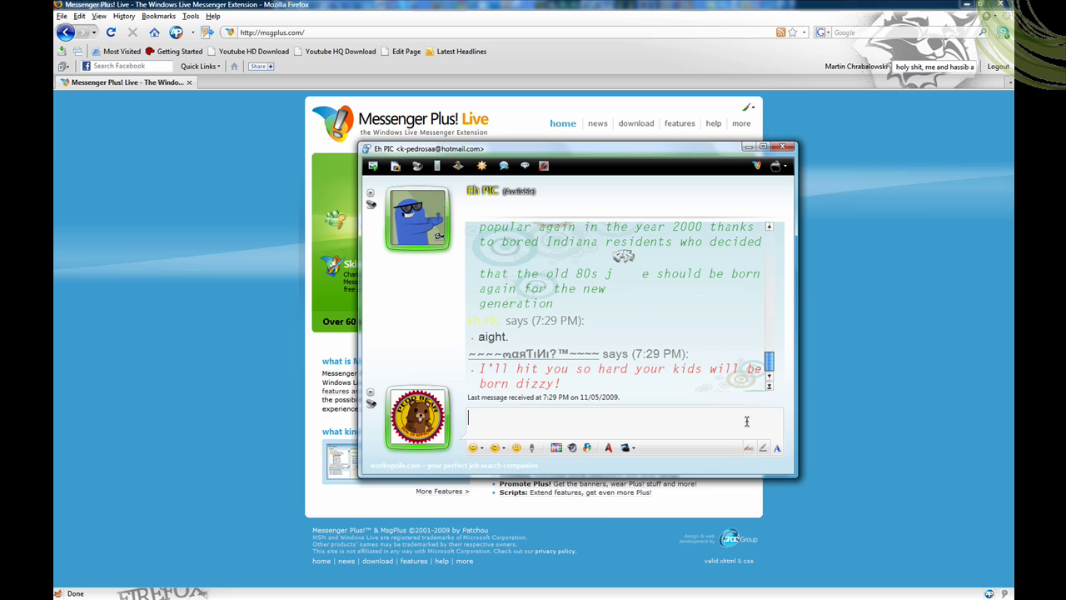
type("/colorize ")
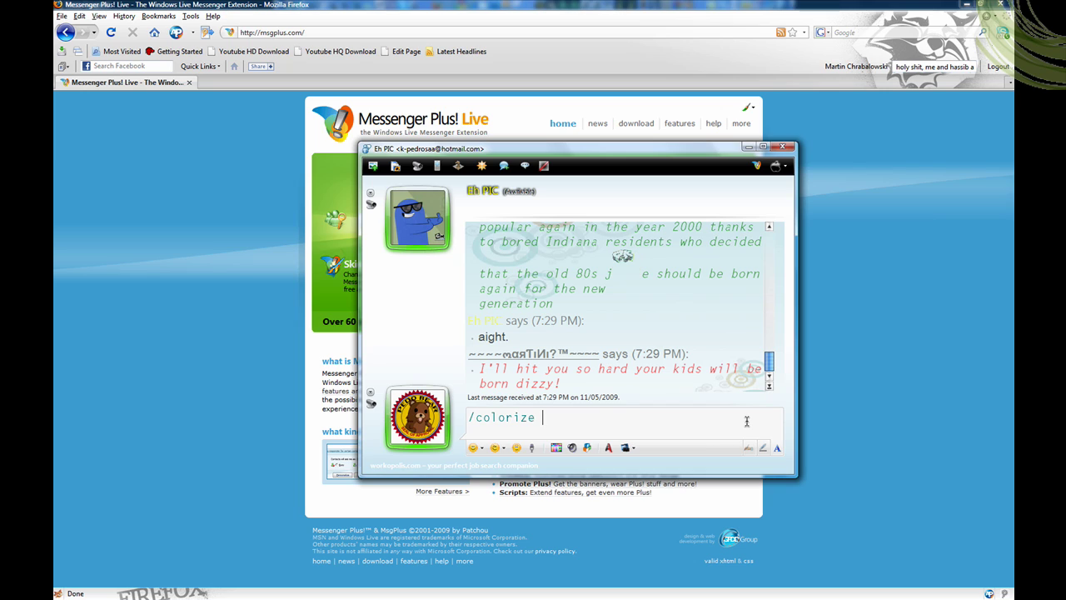
type("change the font")
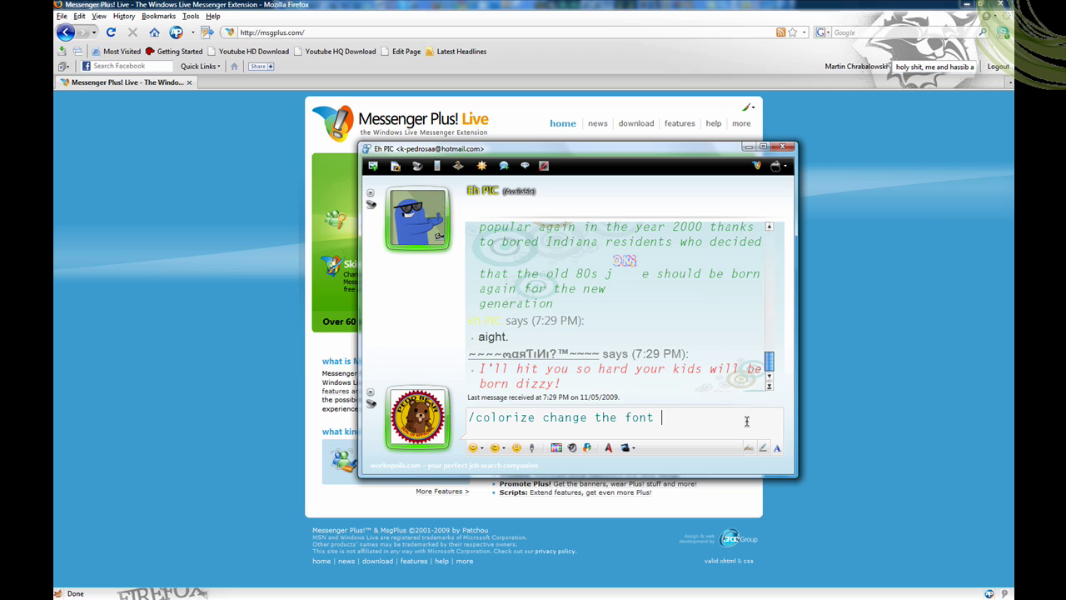
type(" of what veer")
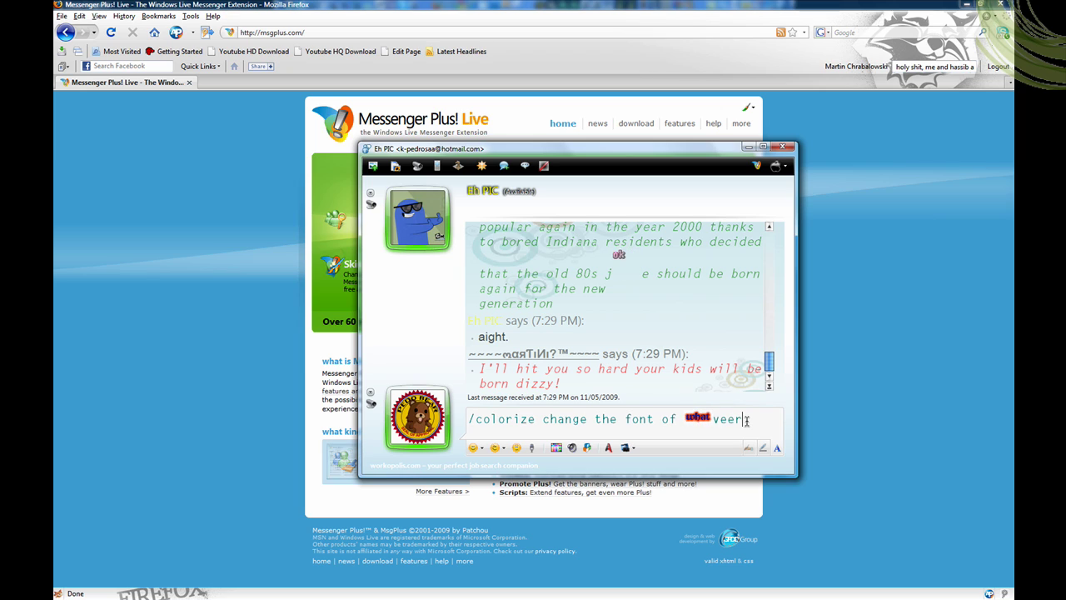
Send 'change the font of what veer' as a colorized message and dismiss the Commands list.
key("Return")
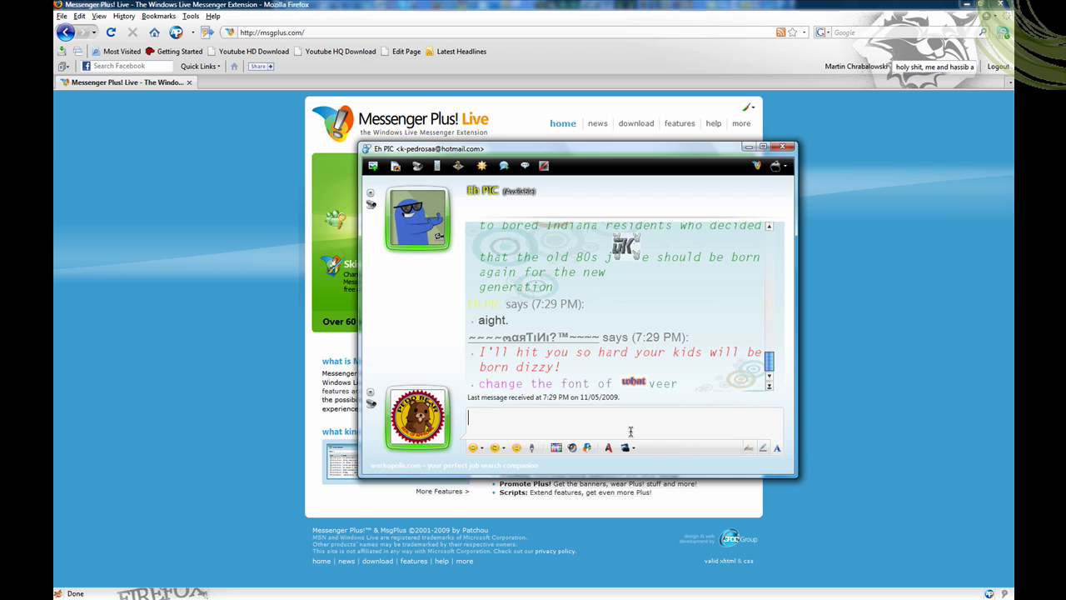
type("/")
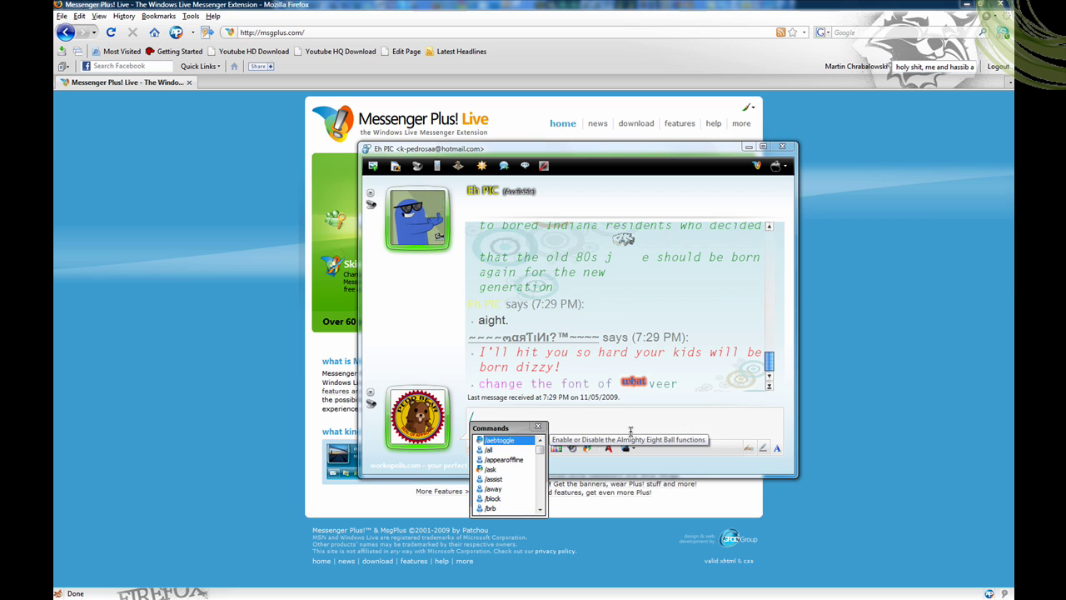
key("BackSpace")
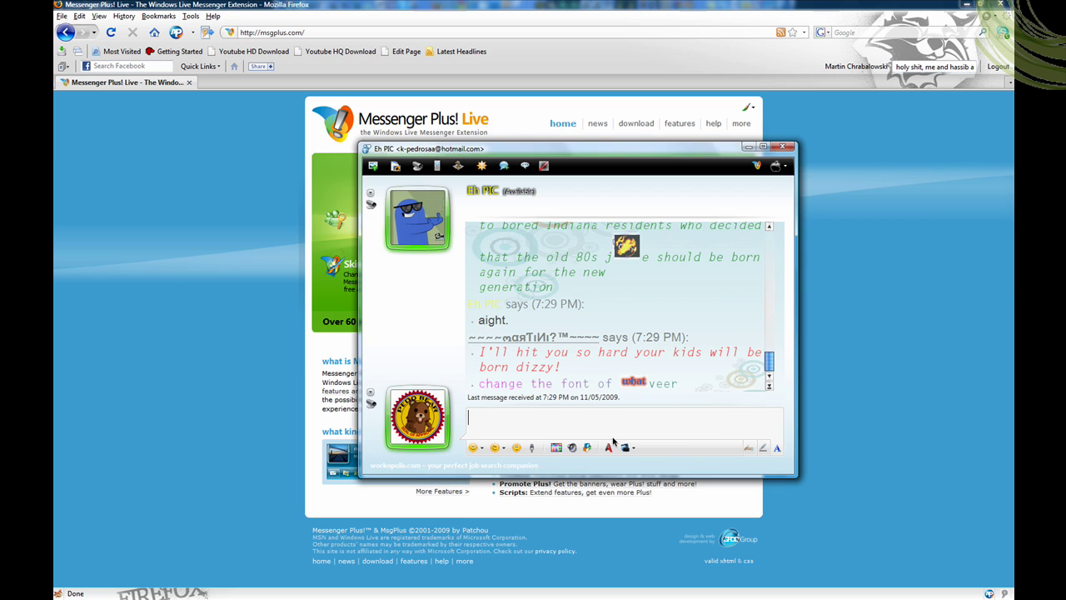
Send a random sentence via Random Sentence Creator, then reopen the scripts menu to WLNameEditor.
left_click(571, 447)
left_click(627, 407)
left_click(691, 407)
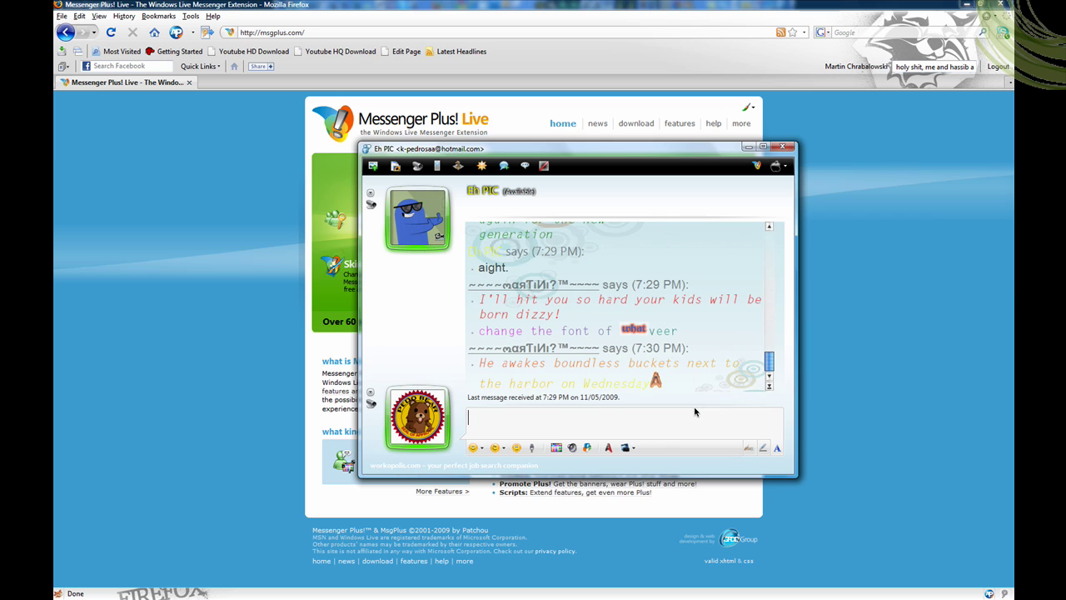
left_click(587, 448)
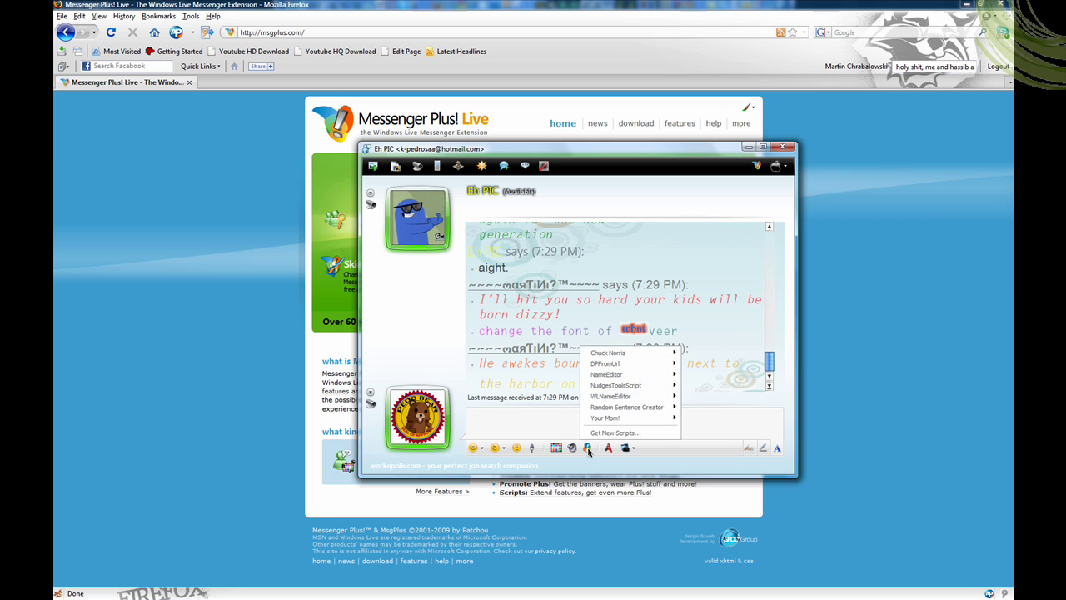
mouse_move(663, 365)
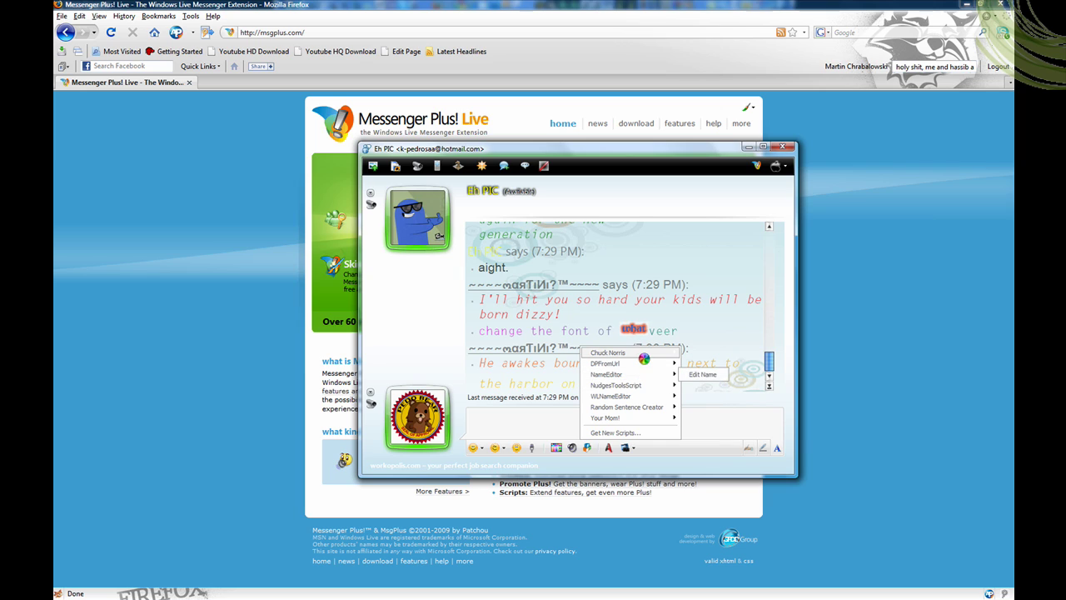
Add the ? and м characters to the display name in WLNameEditor and apply it.
mouse_move(640, 397)
left_click(700, 397)
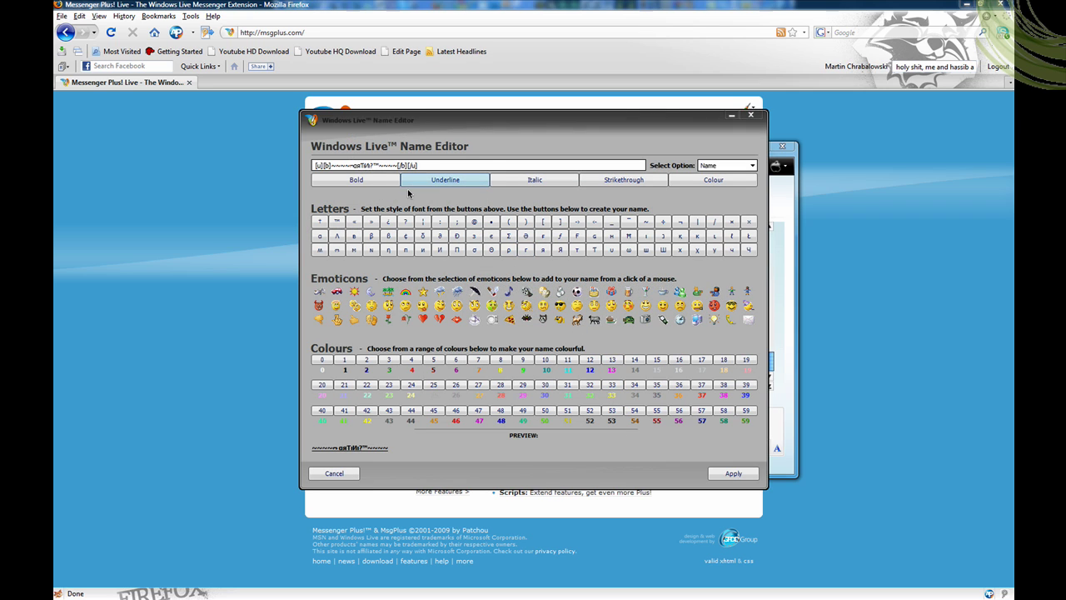
left_click(404, 221)
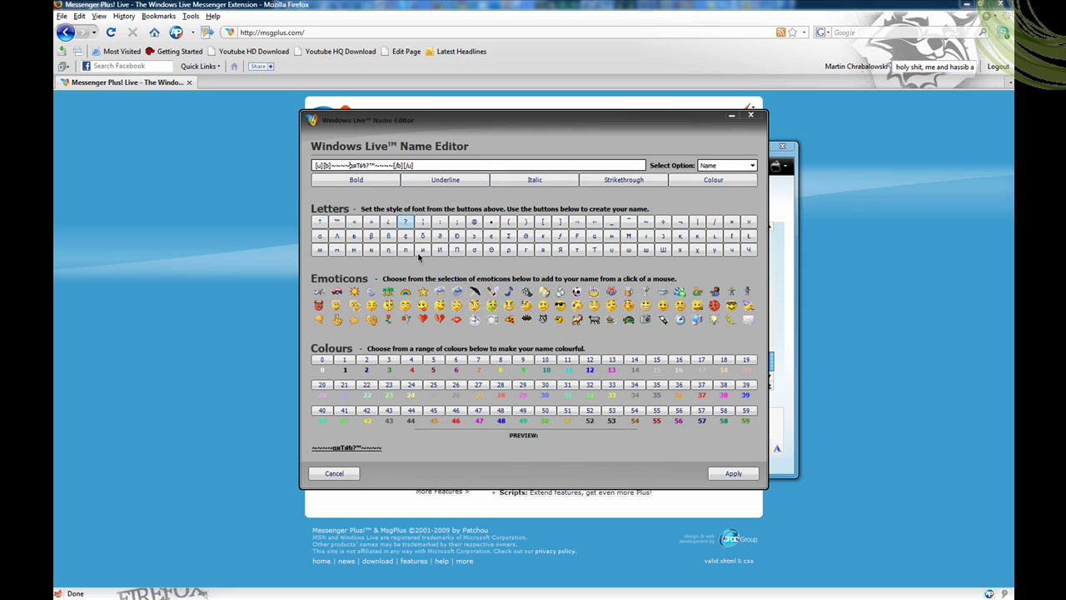
left_click(321, 251)
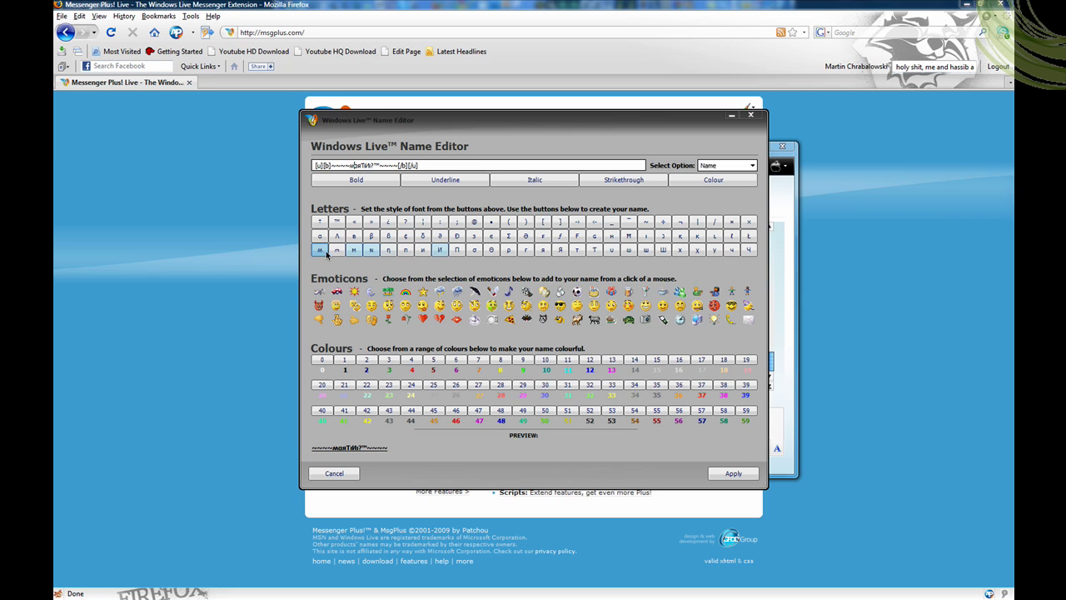
left_click(752, 476)
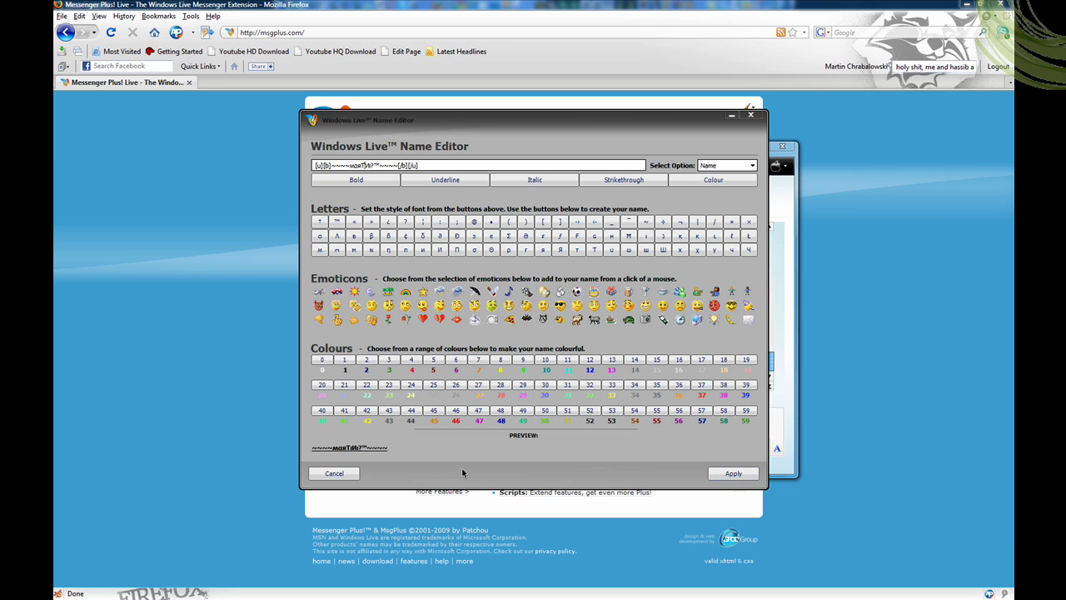
left_click(334, 472)
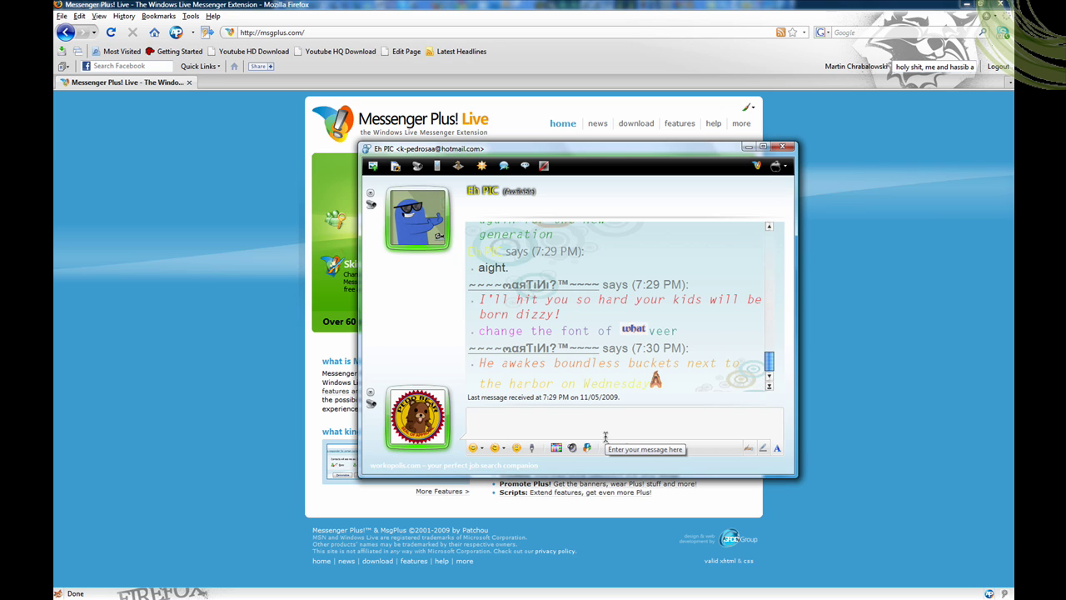
Send a Mr. T fact with /mrt and a Vin Diesel fact with /vin.
left_click(597, 448)
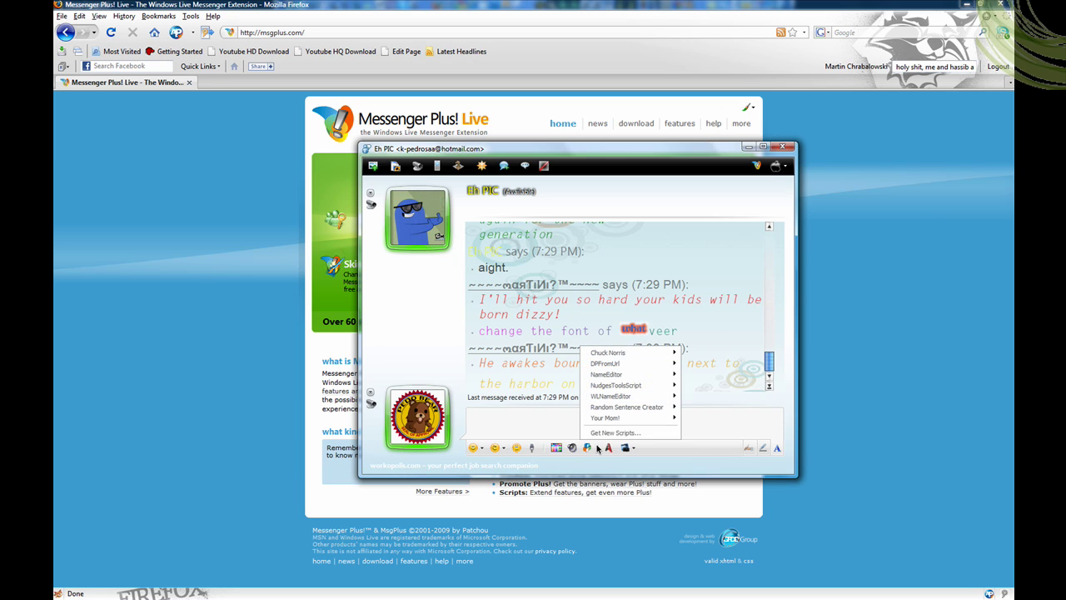
left_click(530, 421)
type("/mrt")
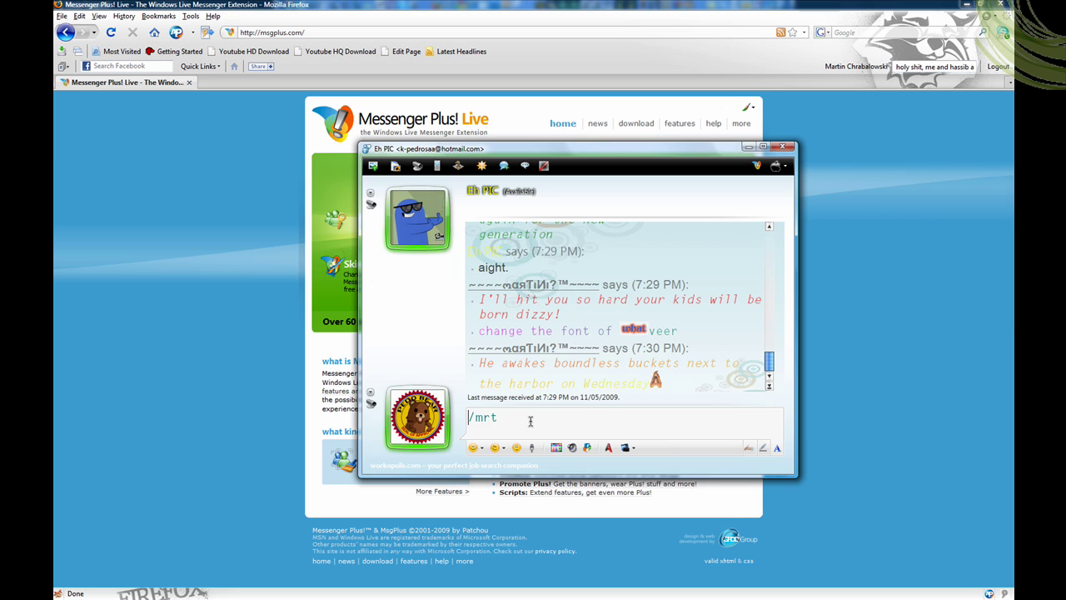
key("Return")
type("/vin")
key("Return")
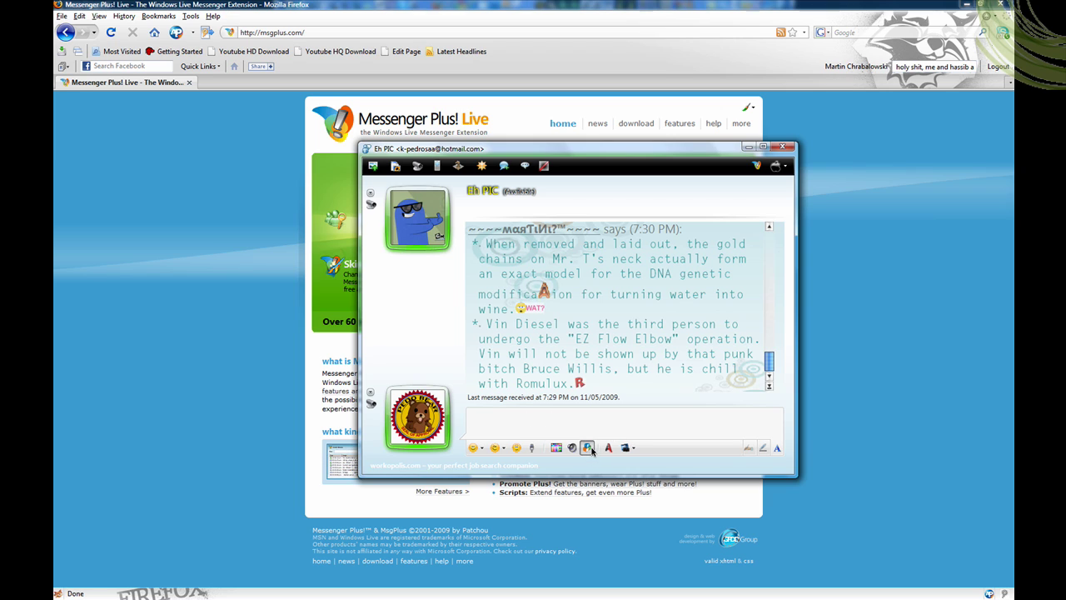
Check the installed scripts list, then bring up the emoticon panel.
left_click(592, 450)
key("Escape")
left_click(510, 454)
Send the contact four nudges in a row.
left_click(523, 433)
left_click(517, 447)
left_click(518, 449)
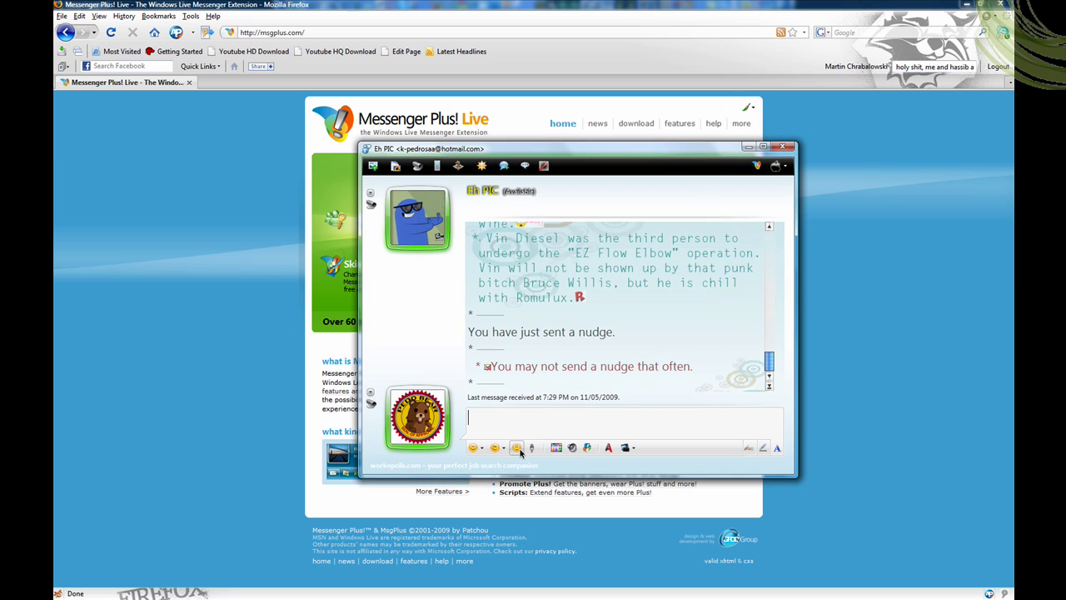
left_click(517, 449)
left_click(518, 449)
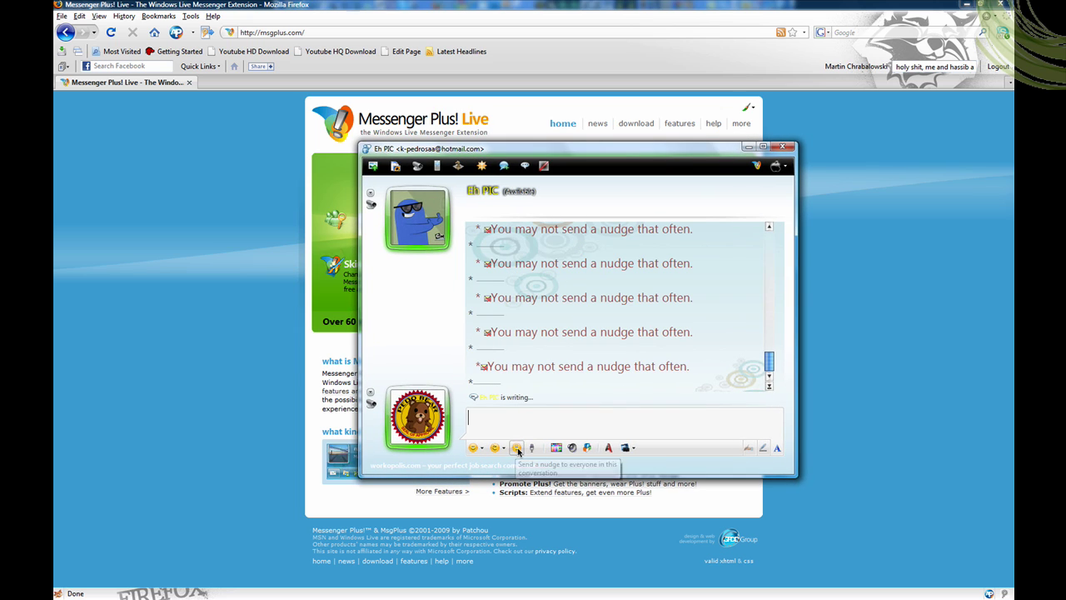
Enable NudgesToolsScript from the Plus! scripts menu and send a burst of nudges.
left_click(588, 448)
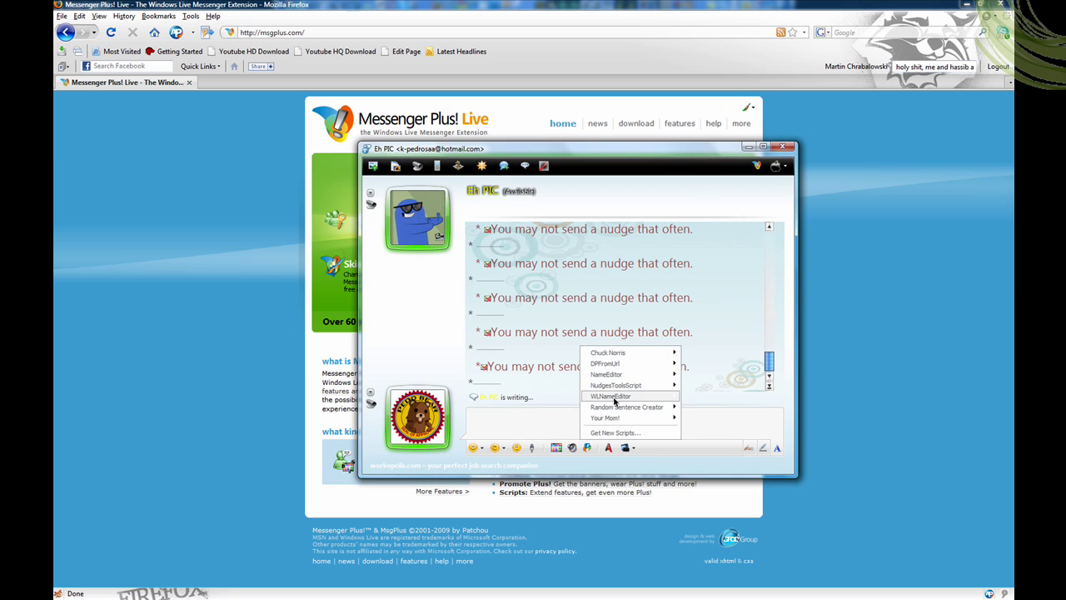
mouse_move(618, 388)
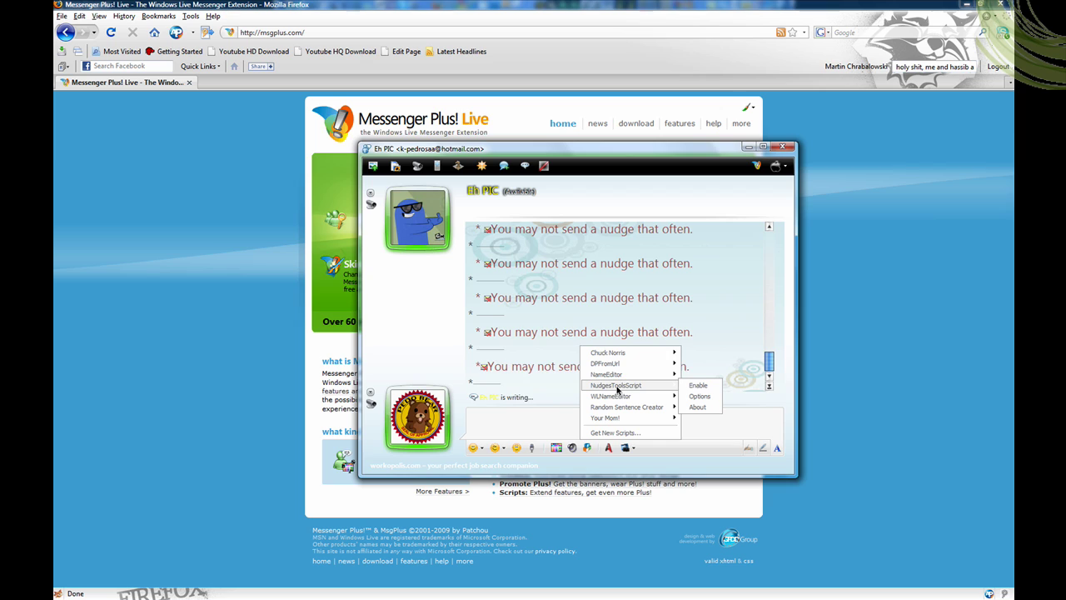
left_click(698, 386)
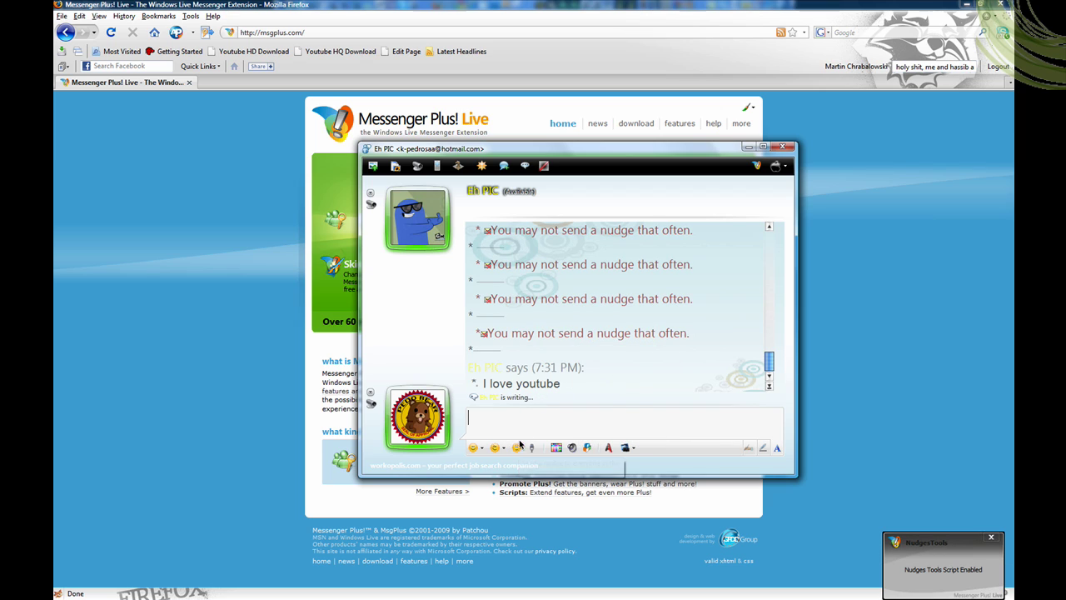
left_click(516, 450)
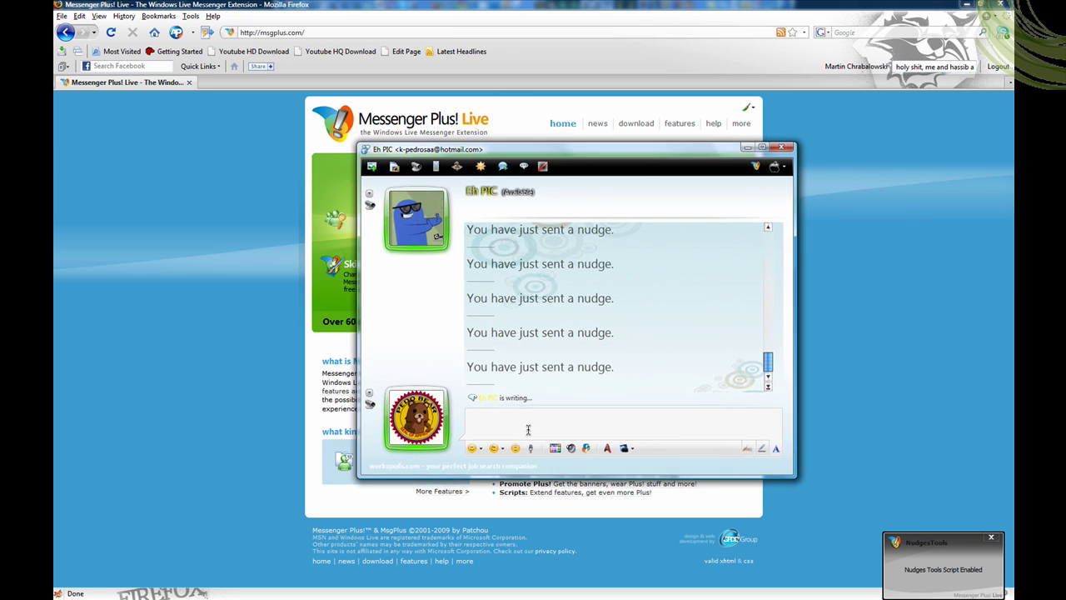
Send the messages 'so spma :)' and 'WTF' to the contact.
type("so spma")
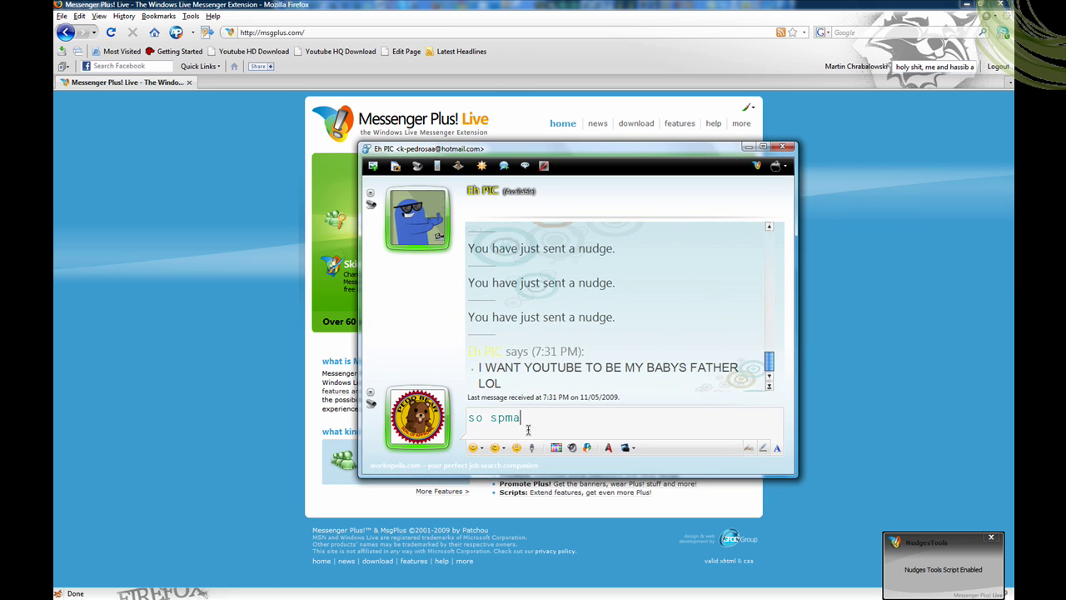
type(" :)")
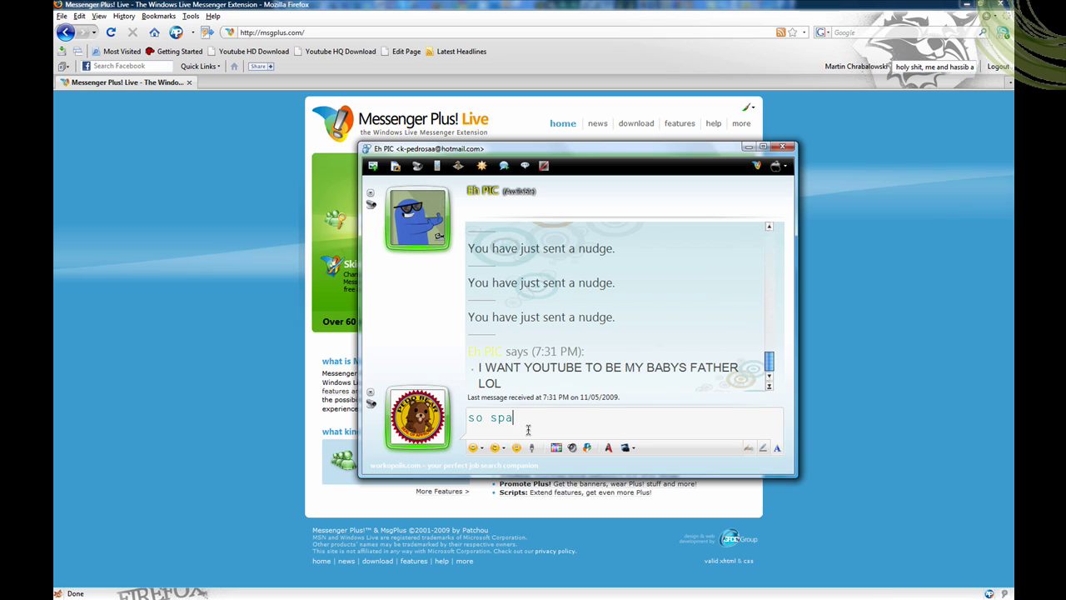
key("Return")
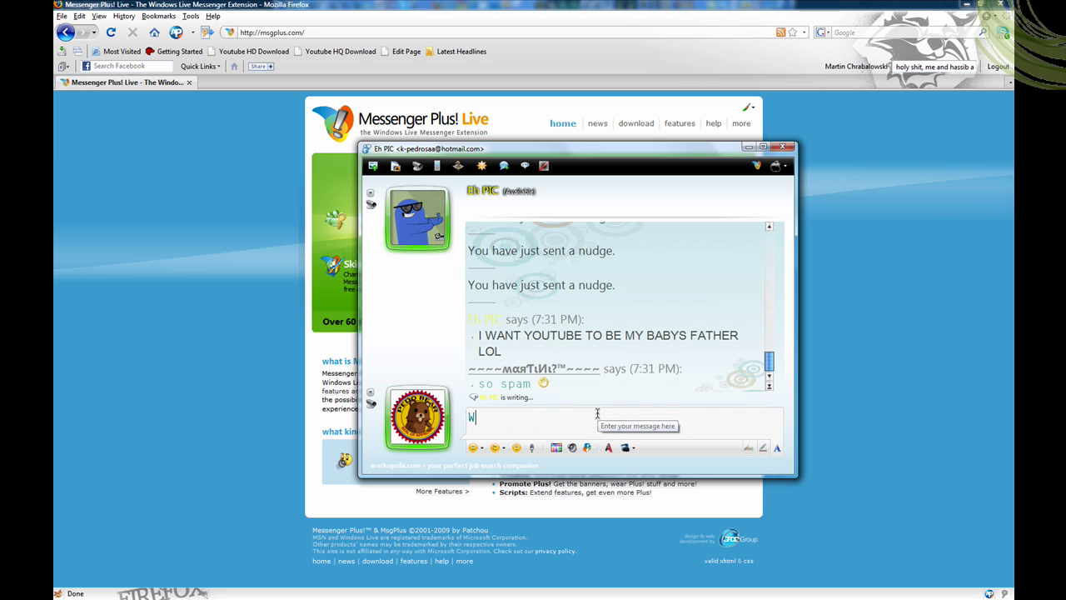
type("WTF")
key("Return")
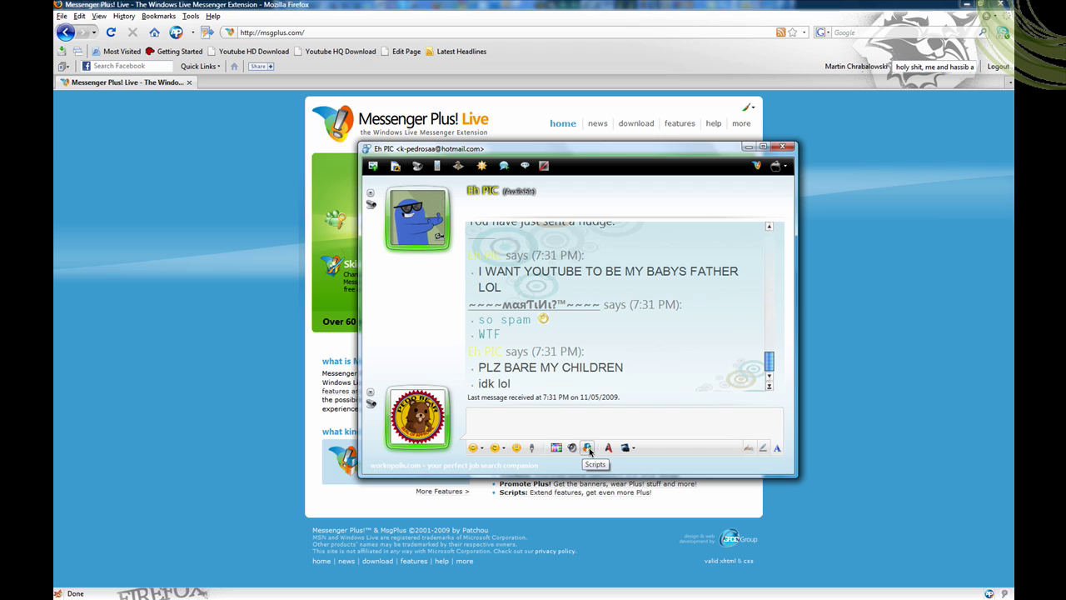
left_click(587, 449)
Send a Your Mama joke, then open the msgplus.com Scripts Database Coolpicks list in Firefox.
mouse_move(617, 419)
left_click(696, 419)
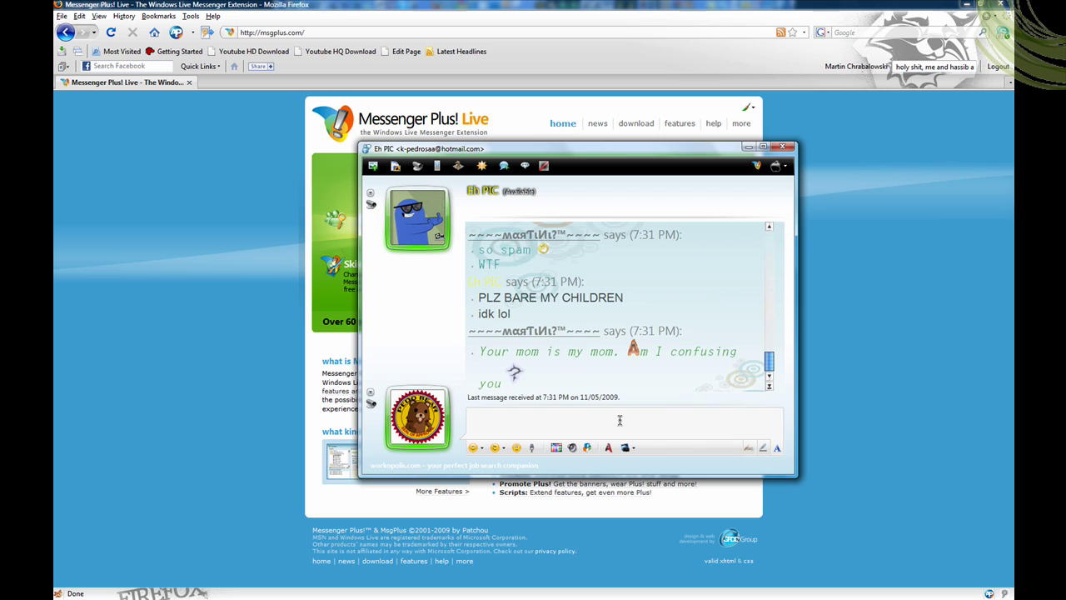
left_click(223, 382)
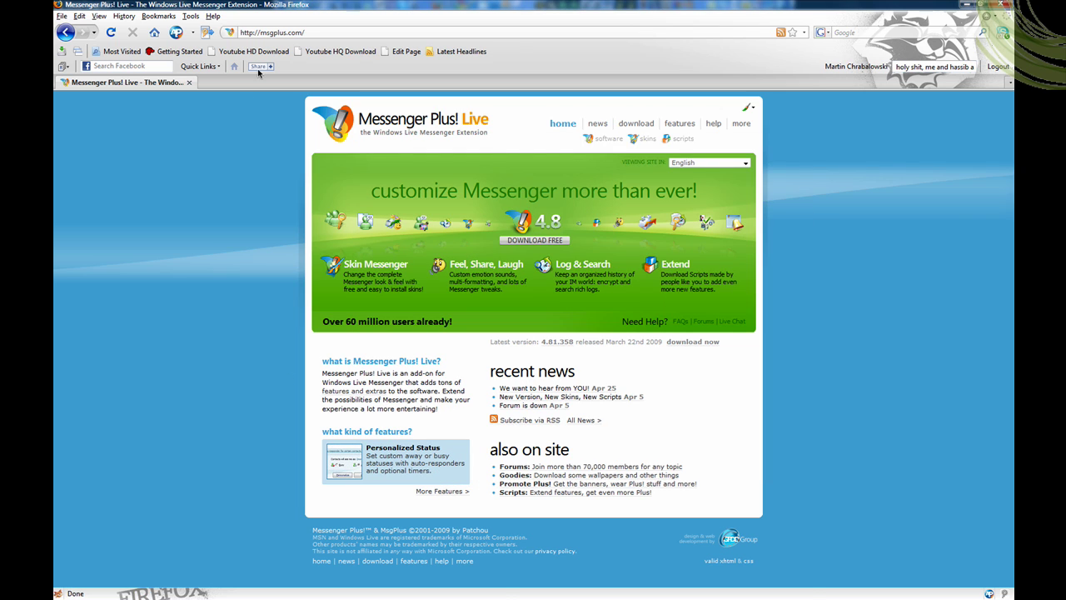
mouse_move(636, 124)
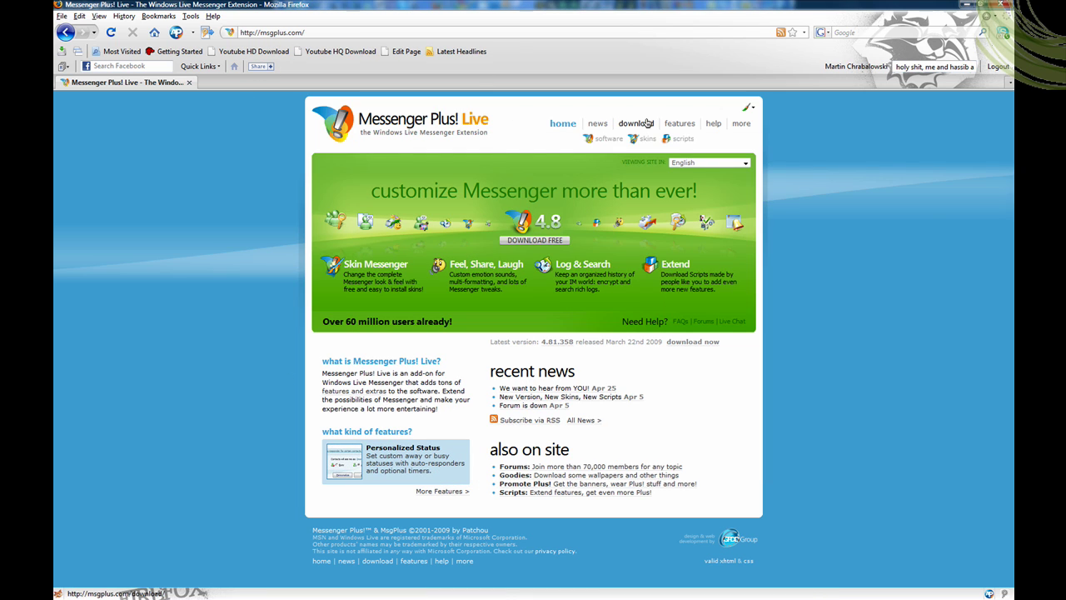
left_click(667, 142)
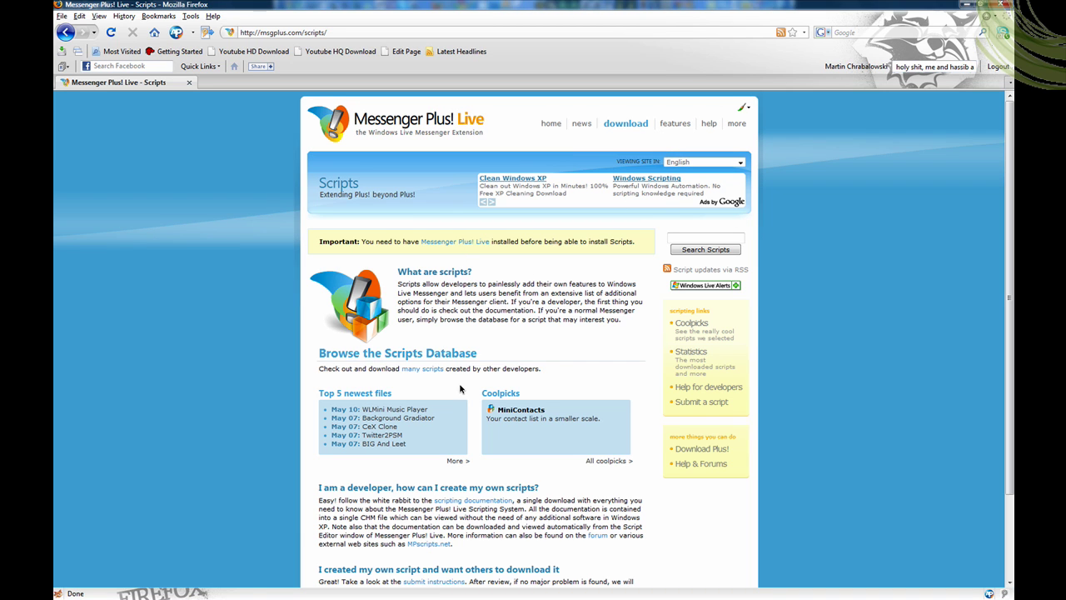
scroll(460, 382, "down", 2)
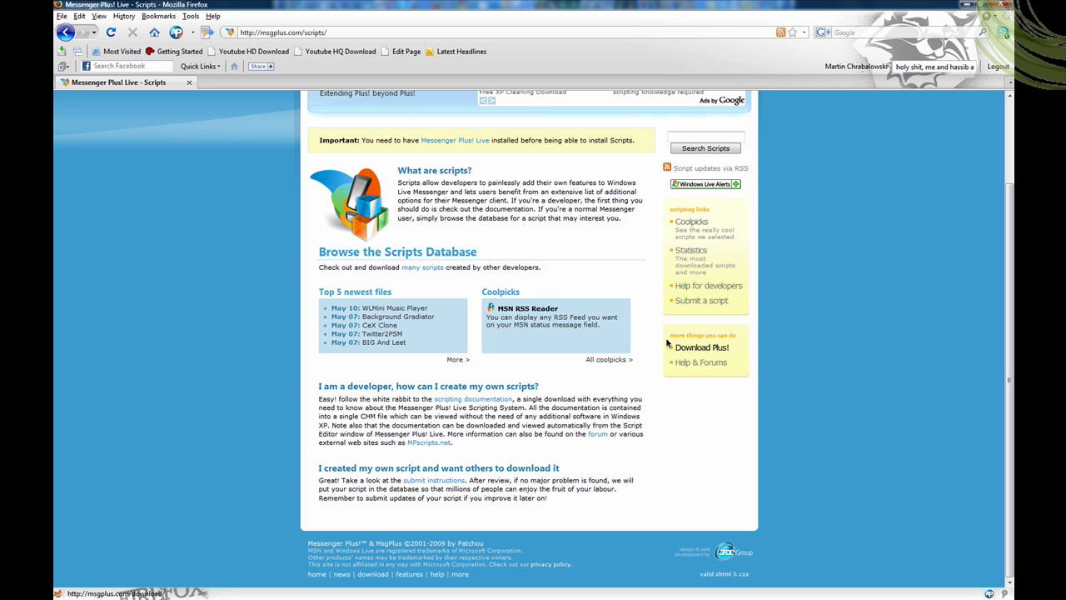
left_click(703, 222)
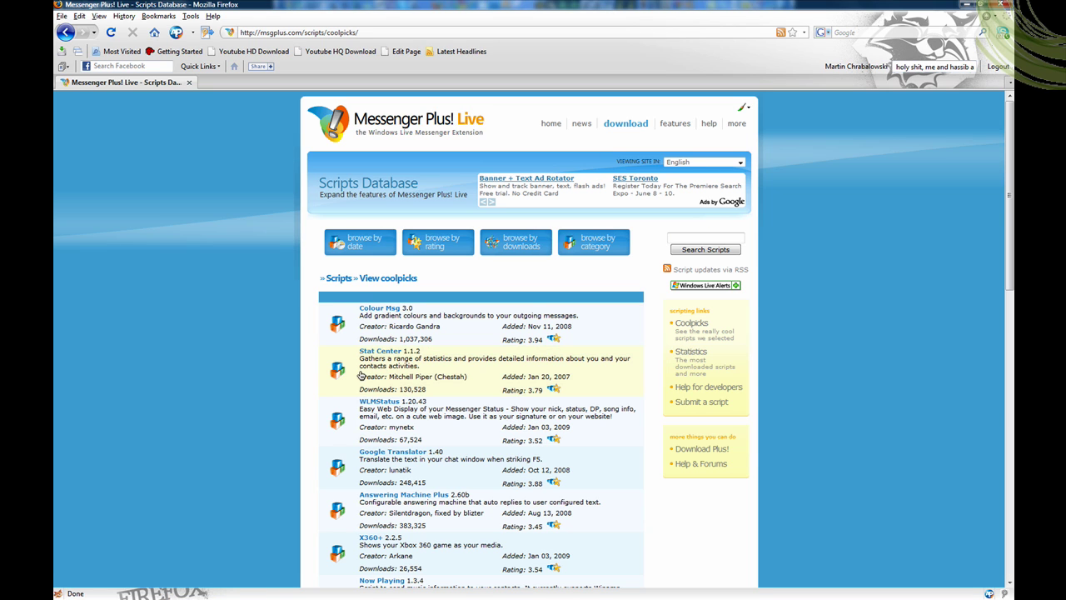
Open the Colour Msg 3.0 script page from Coolpicks and download Colour-Msg-3.0.plsc.
left_click(397, 309)
scroll(341, 390, "down", 4)
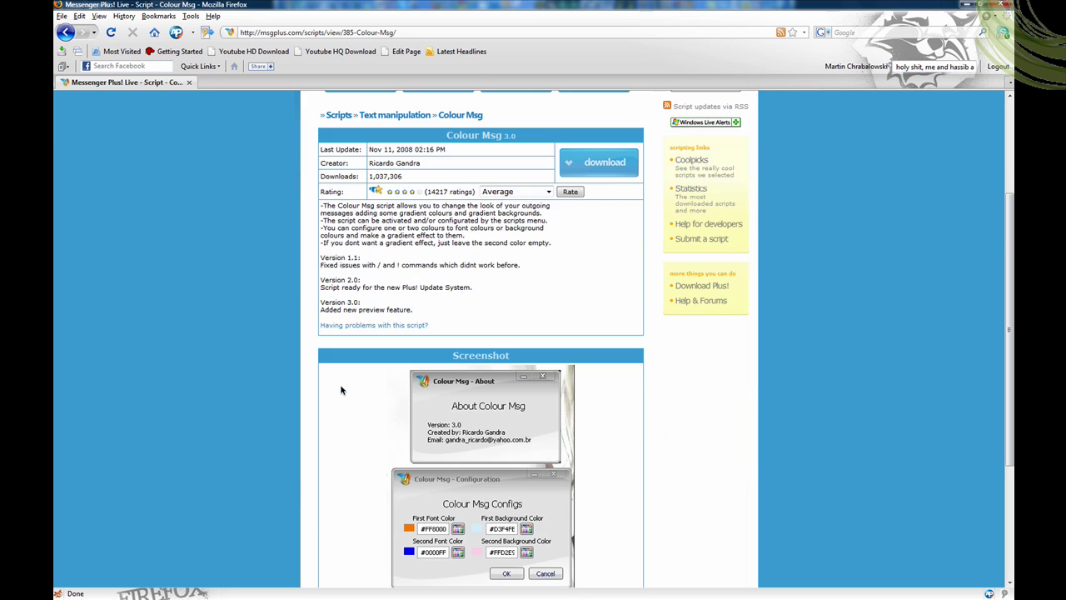
scroll(401, 392, "down", 3)
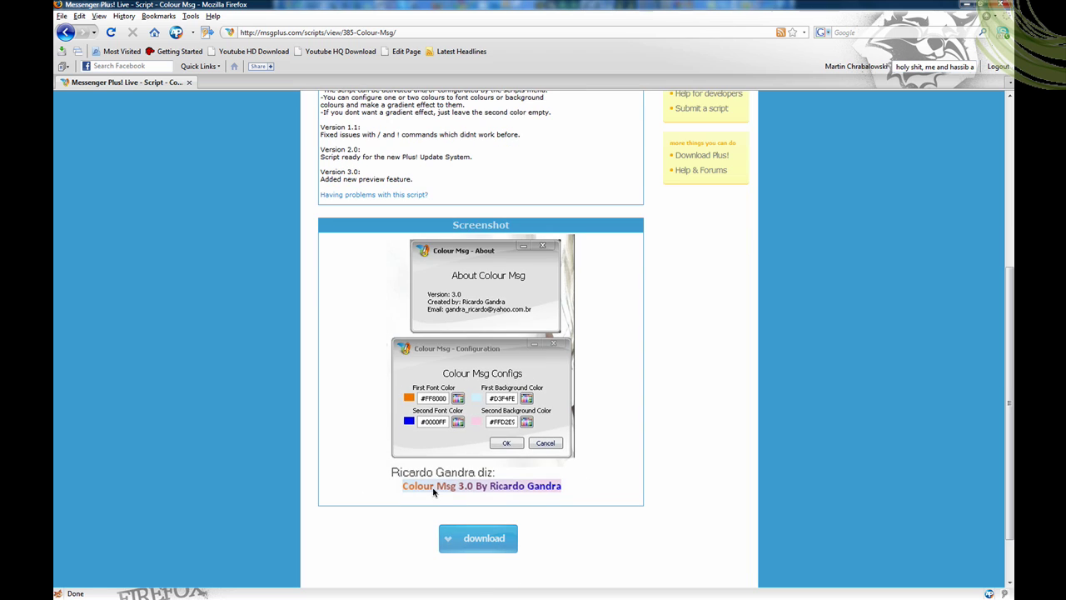
scroll(479, 335, "up", 4)
left_click(602, 203)
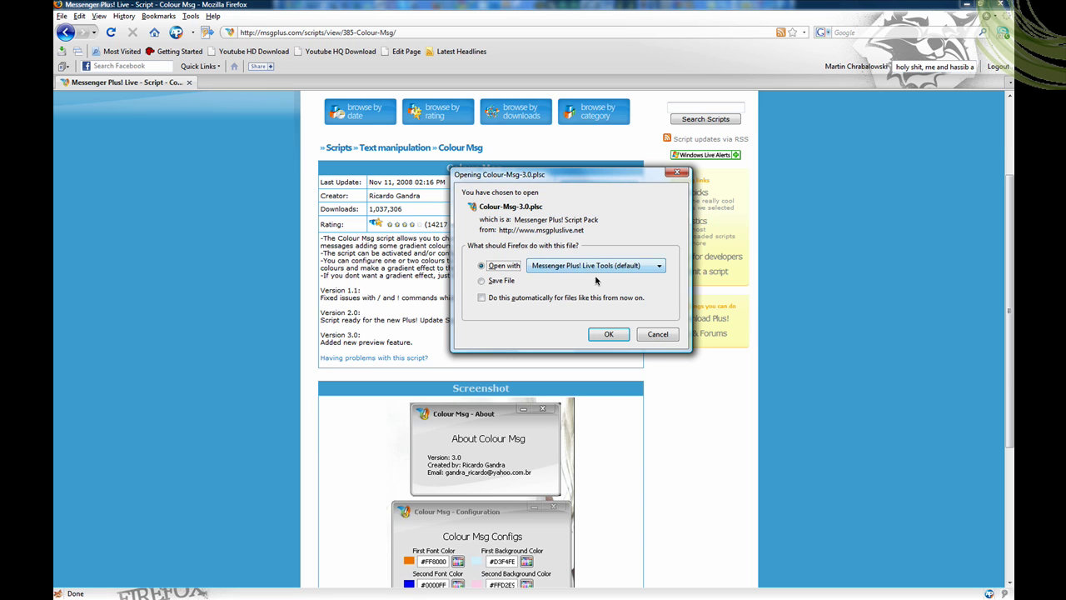
Open the downloaded Colour Msg 3.0 pack with Messenger Plus, accept responsibility, and import it.
left_click(608, 334)
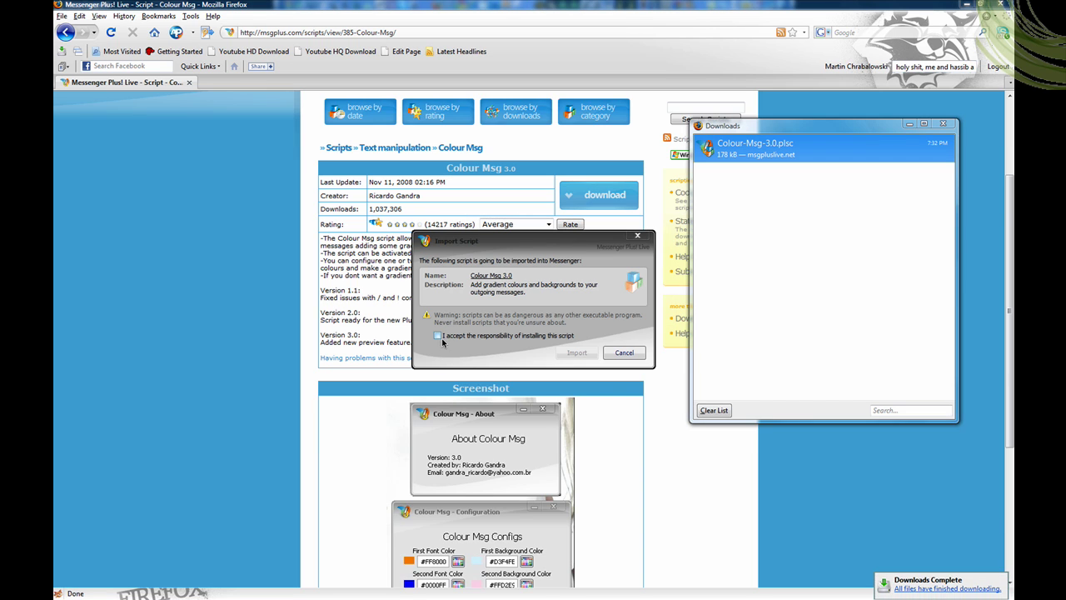
left_click(438, 335)
left_click(577, 353)
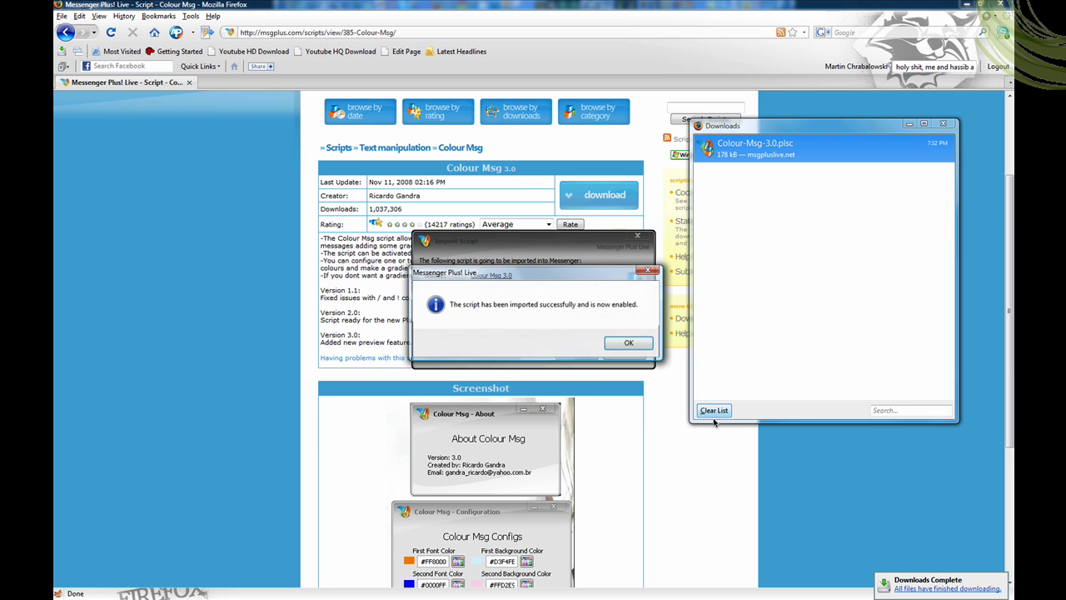
left_click(626, 342)
Clear and close the Firefox downloads list, then return to Messenger.
left_click(714, 410)
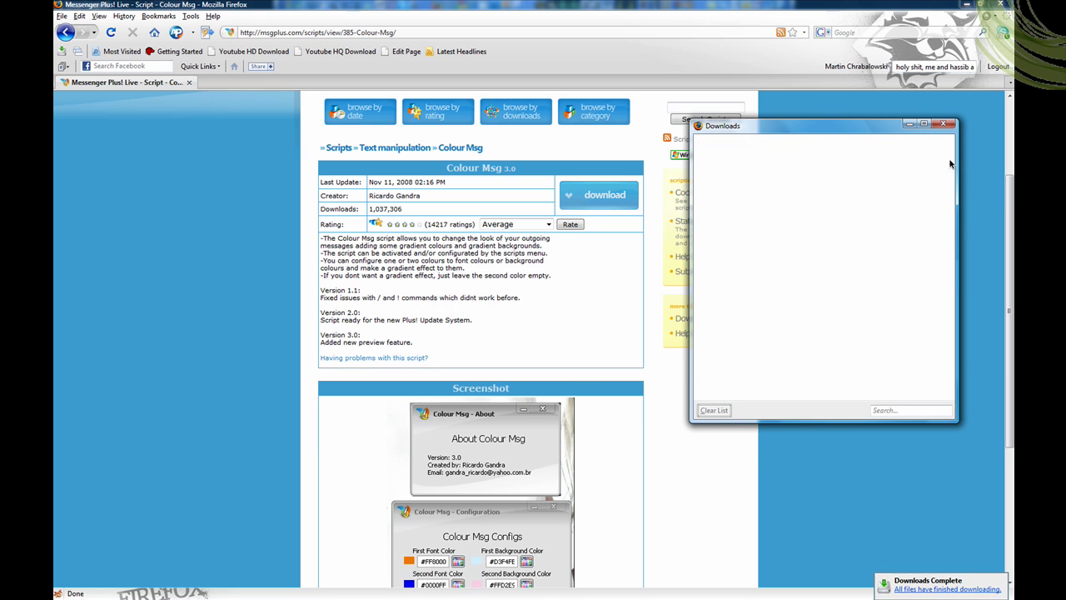
left_click(943, 124)
key("alt+Tab")
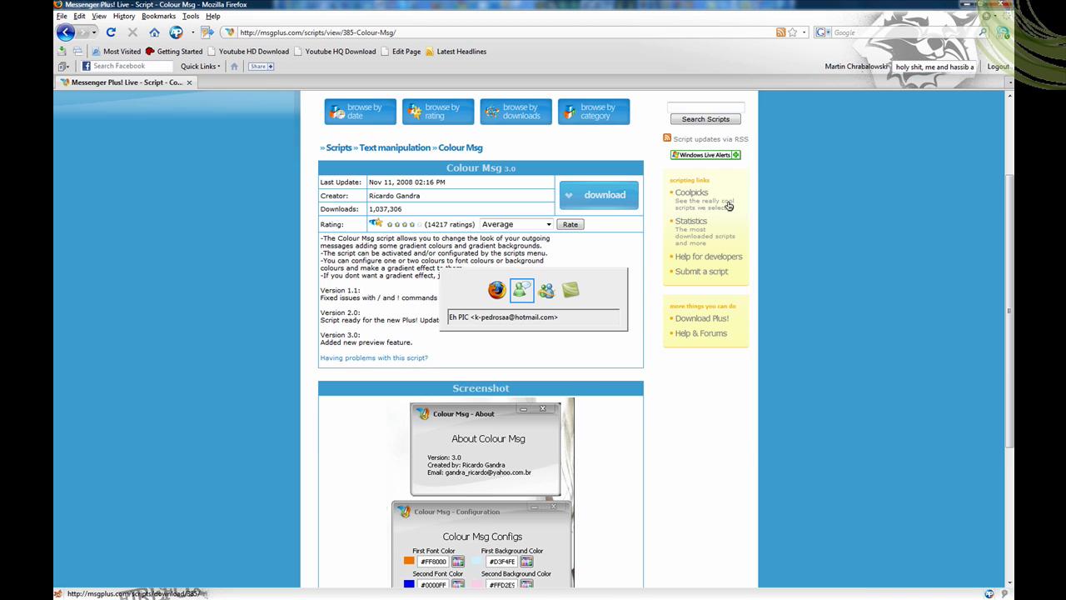
key("alt+Tab")
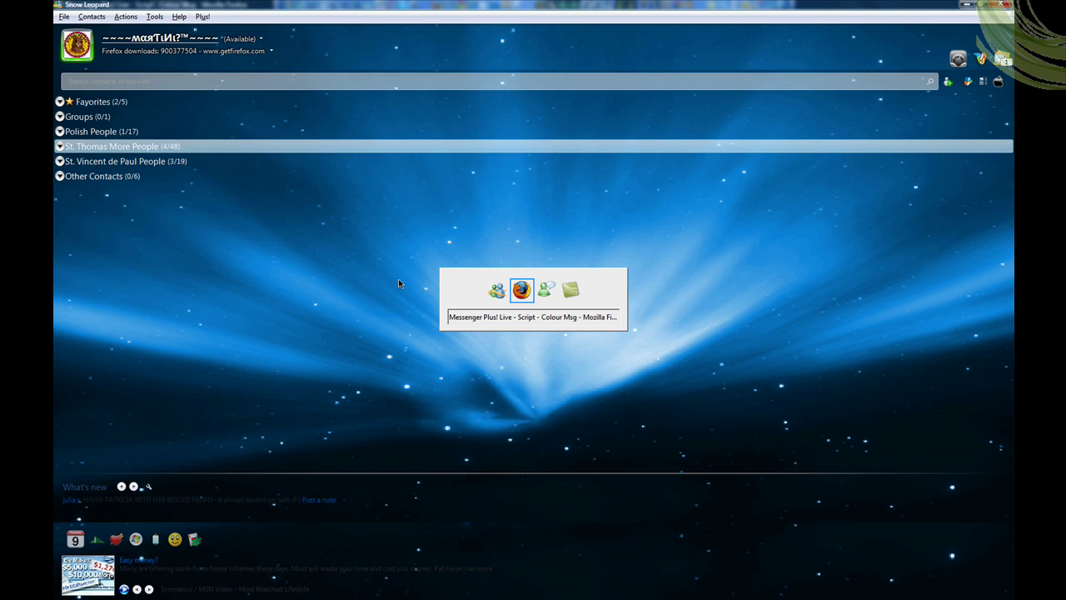
In the chat window, set the Colour Msg script to Active from the Plus! scripts menu.
key("alt+Tab")
left_click(587, 449)
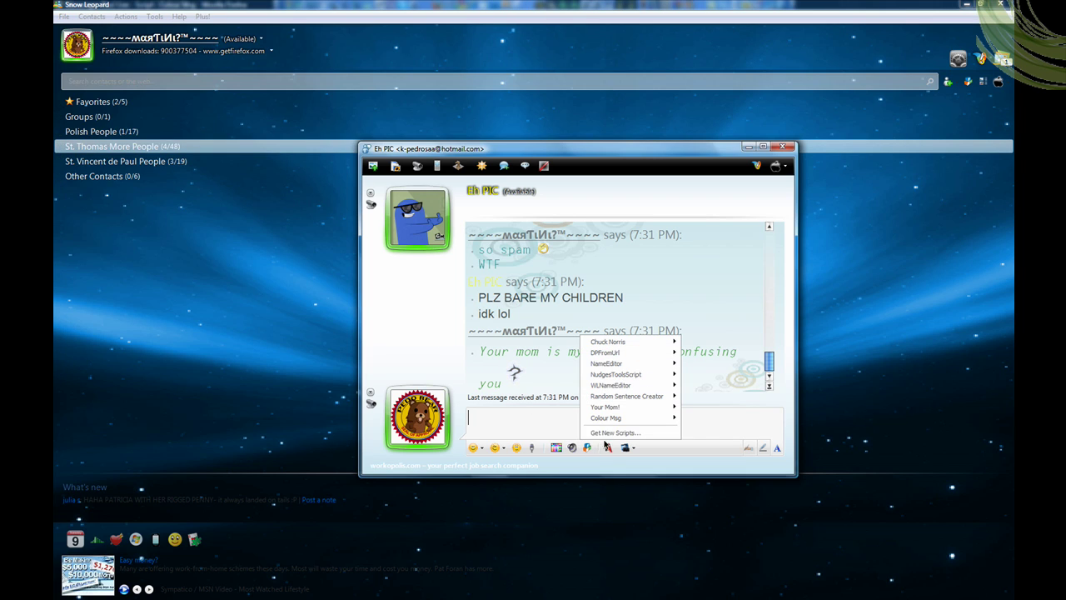
mouse_move(675, 419)
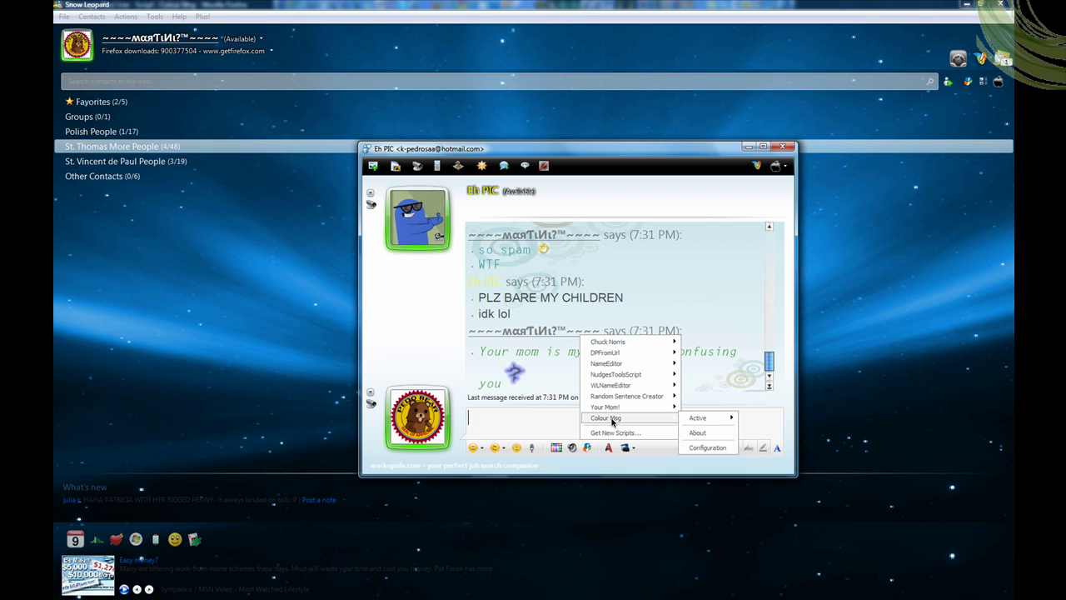
left_click(704, 418)
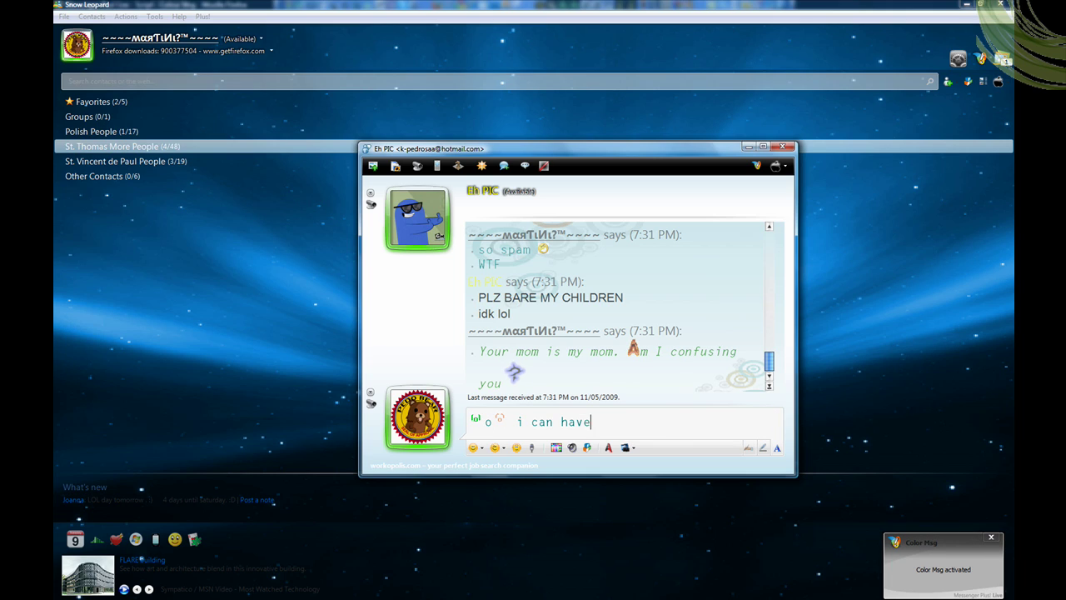
Send the messages 'ever color z of the rainbow' and 'or not'.
type("ever color z of the rainbow")
key("Return")
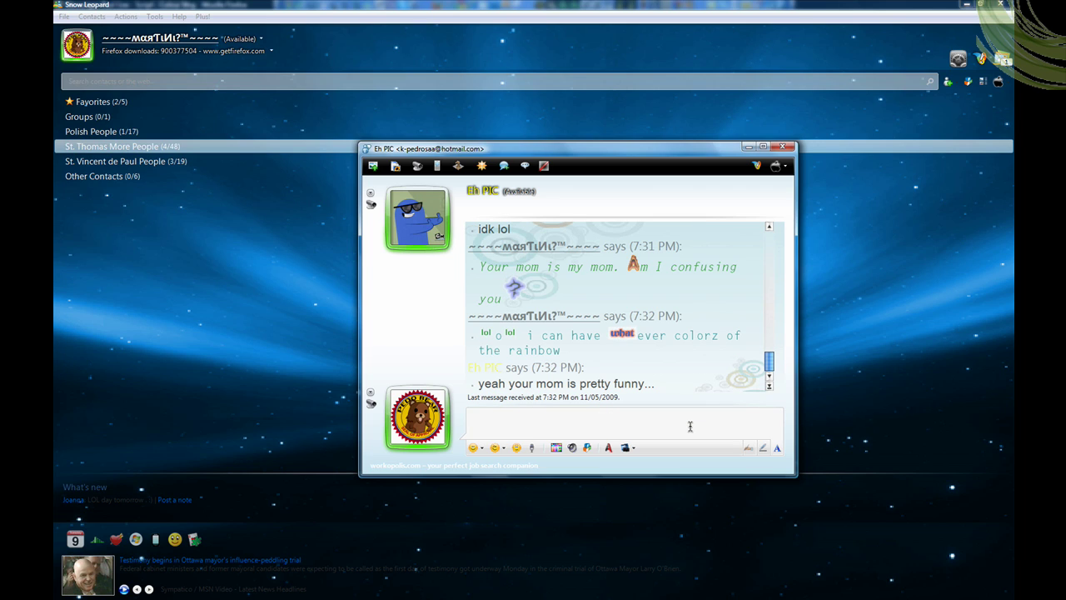
type("or not")
key("Return")
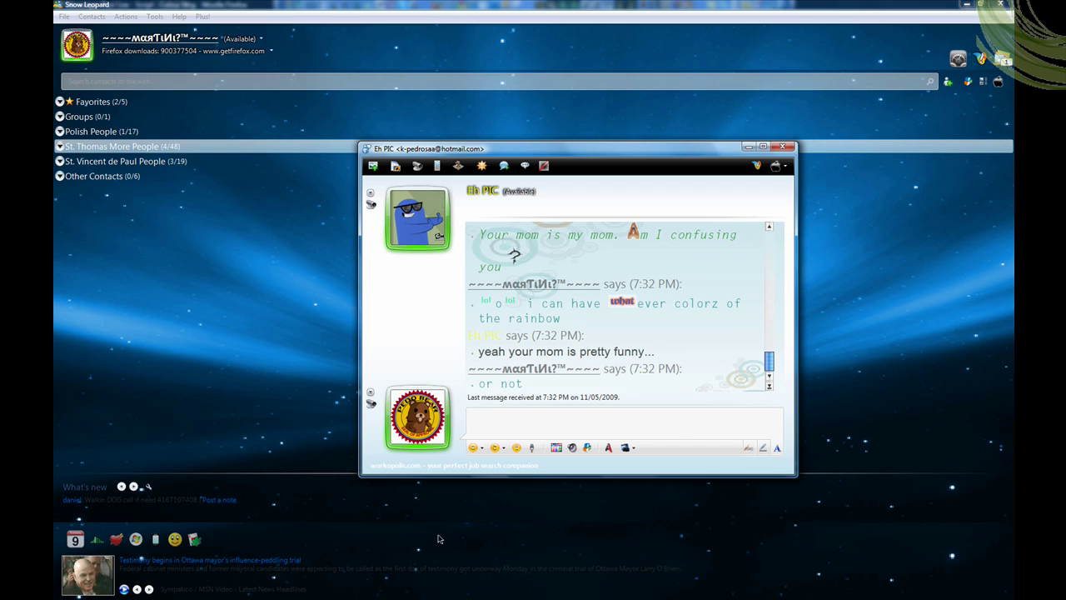
Switch the Colour Msg script ON from the Plus! scripts menu.
left_click(588, 447)
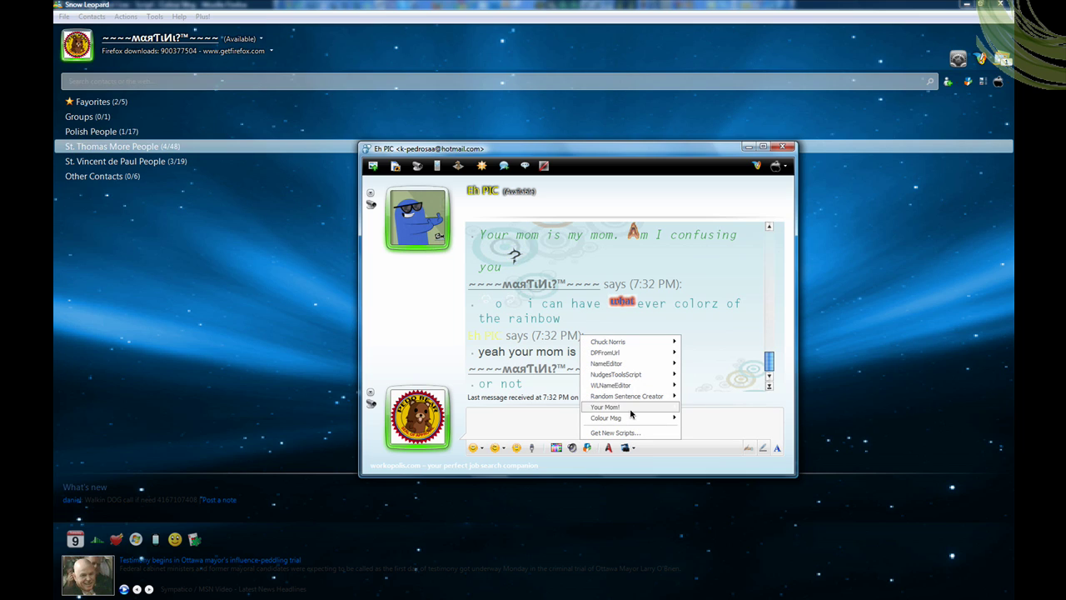
mouse_move(650, 417)
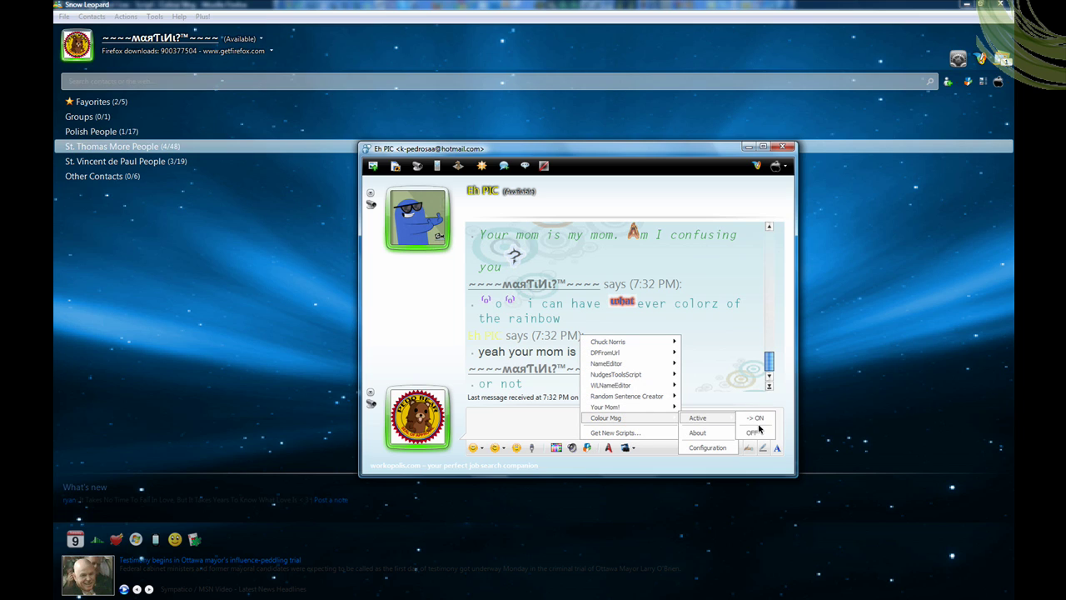
left_click(755, 418)
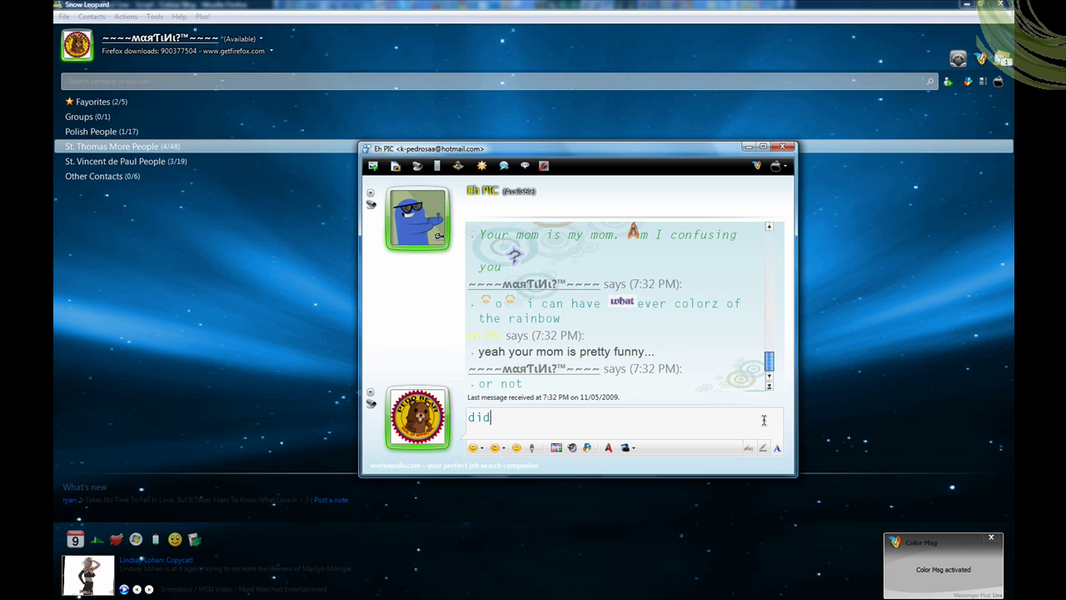
Send 'did it work', then send '/colorize now did it work' as a colorized message.
key("Return")
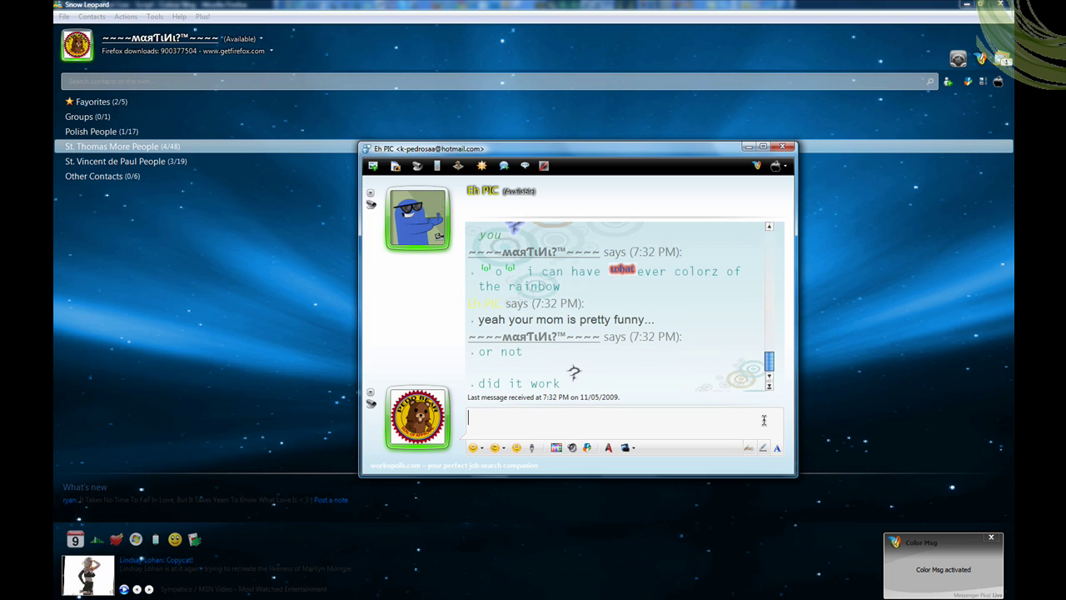
type("/c")
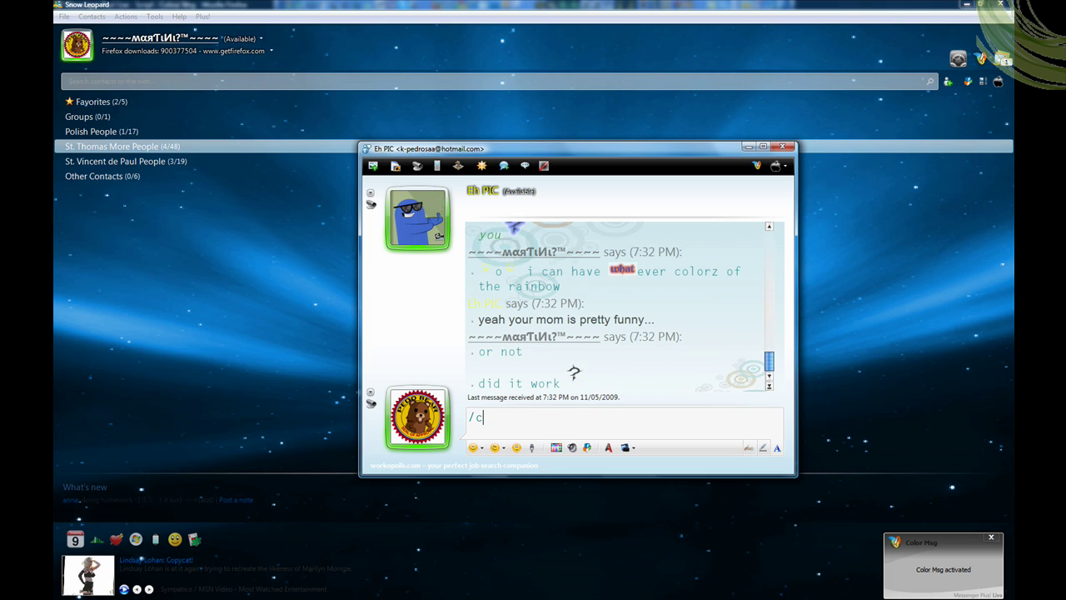
type("olorize ")
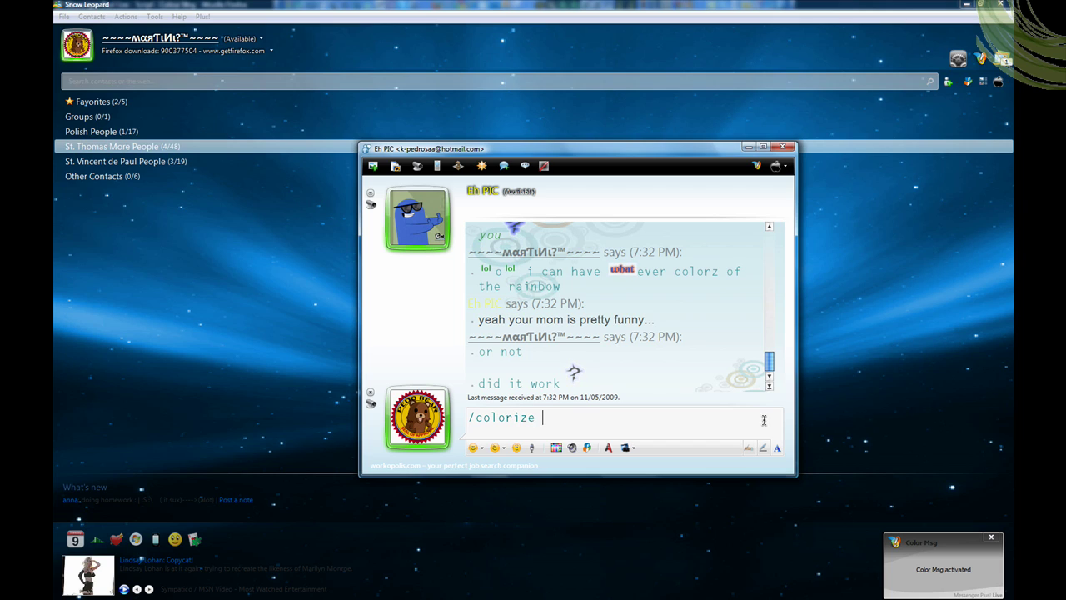
type("now ")
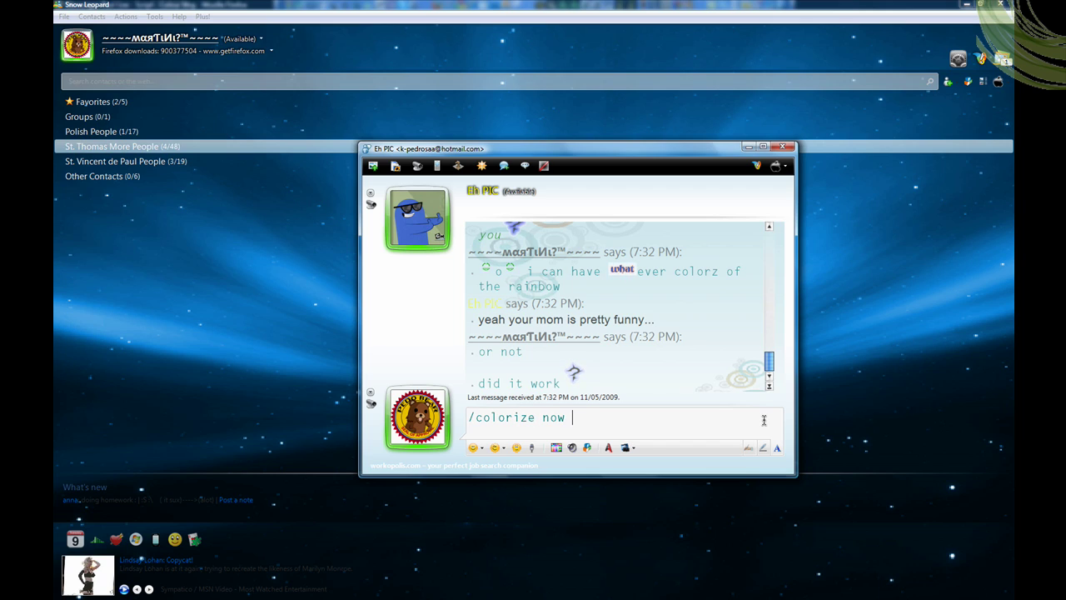
type("did it")
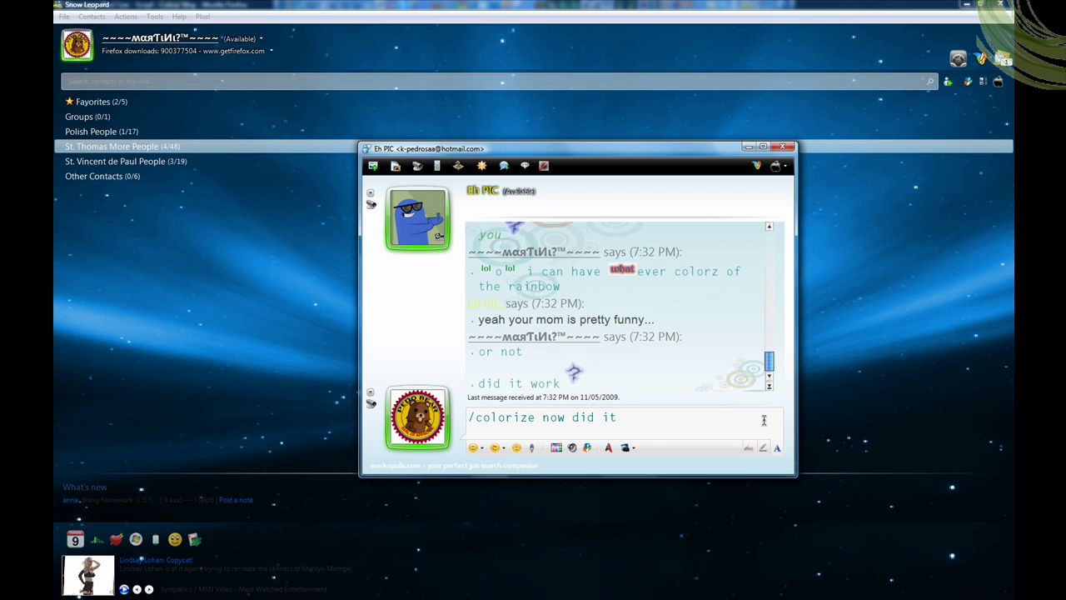
type(" work")
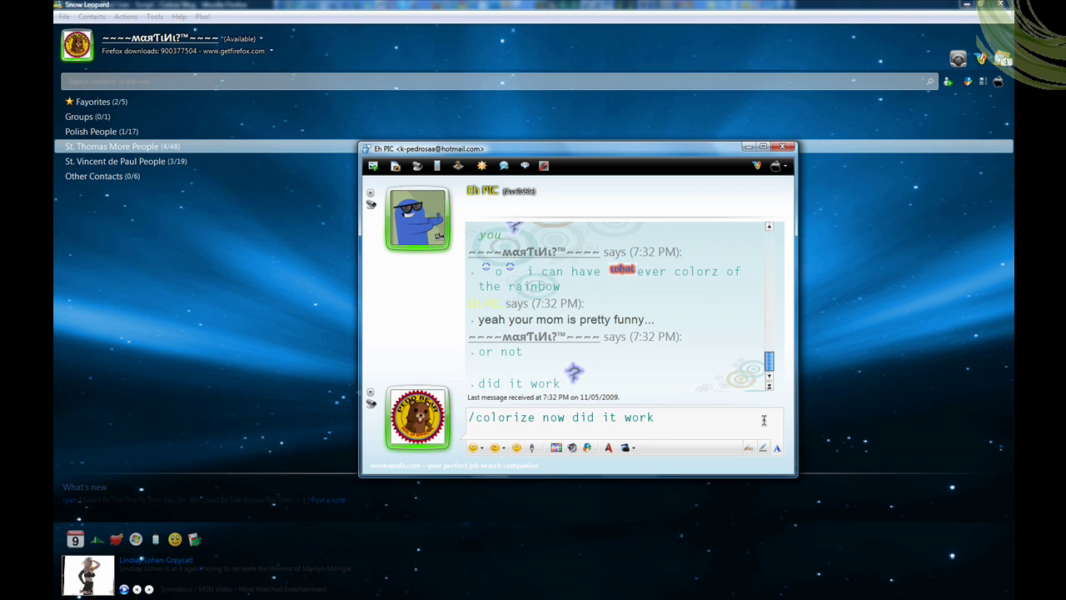
key("Return")
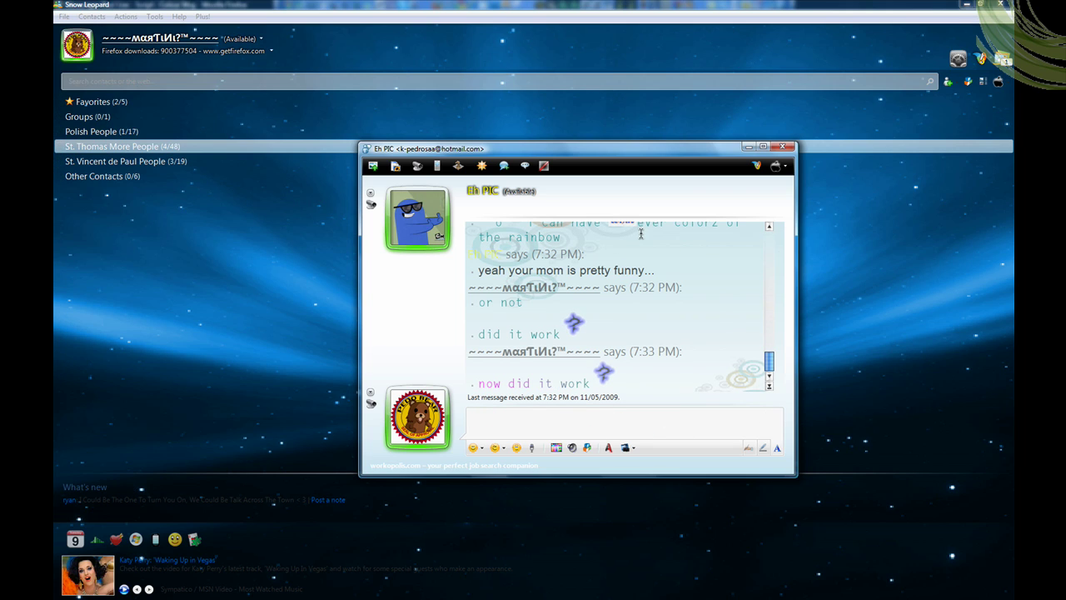
Browse msgplus.com scripts by category to Games and Activities and open the !hangman 1.0.1 page.
left_click(968, 4)
left_click(66, 333)
scroll(66, 332, "up", 3)
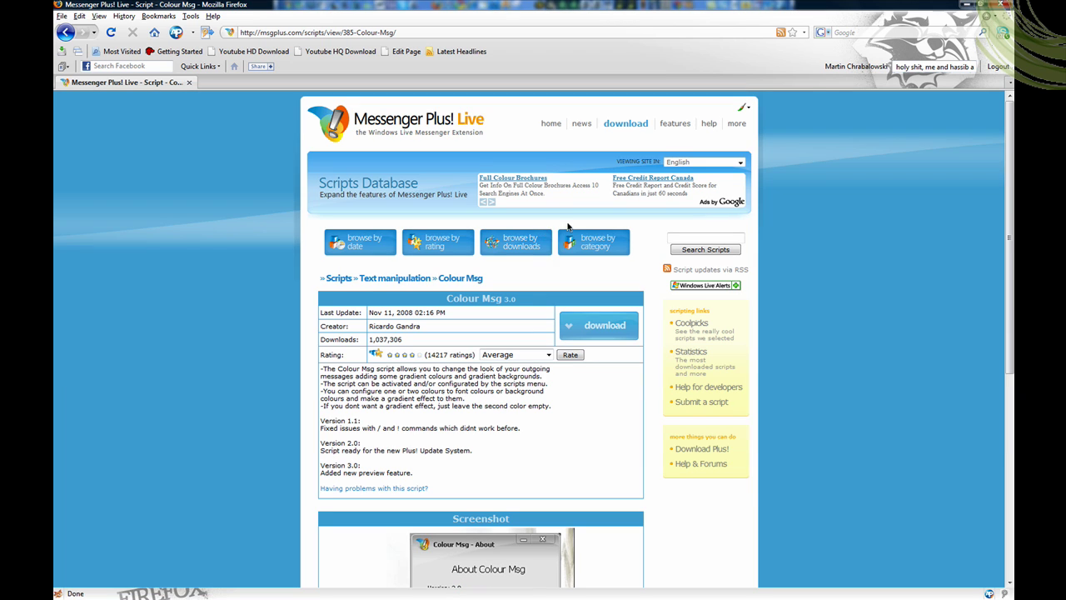
left_click(597, 243)
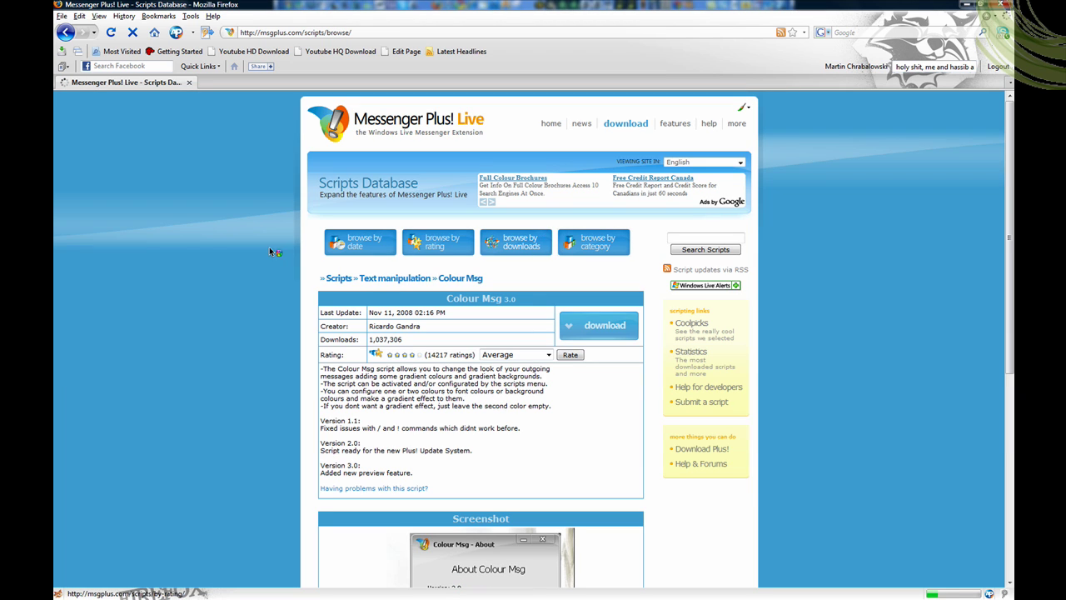
scroll(338, 362, "down", 2)
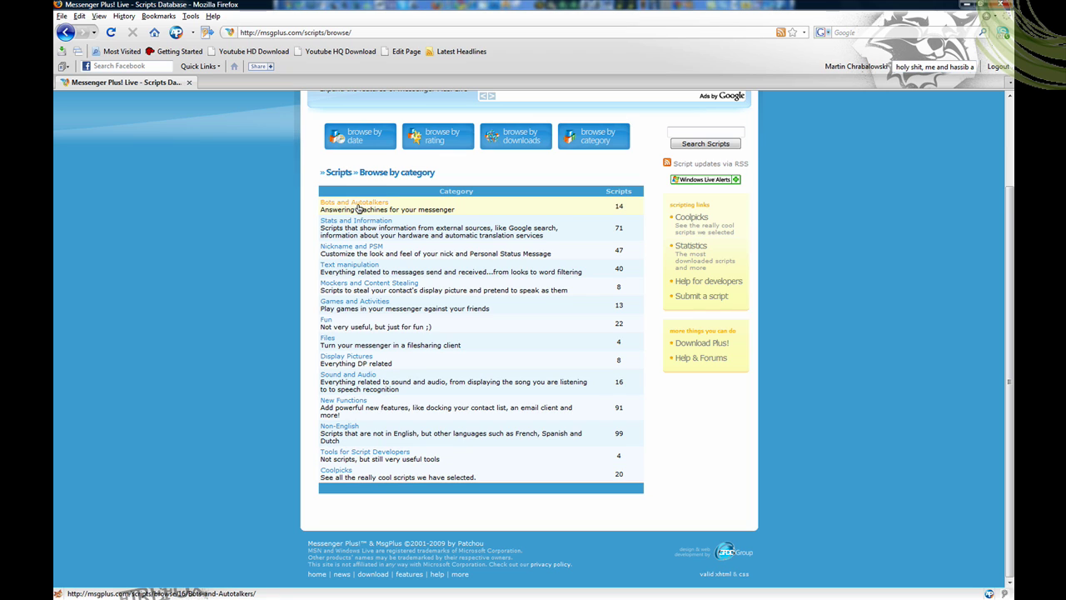
left_click(375, 305)
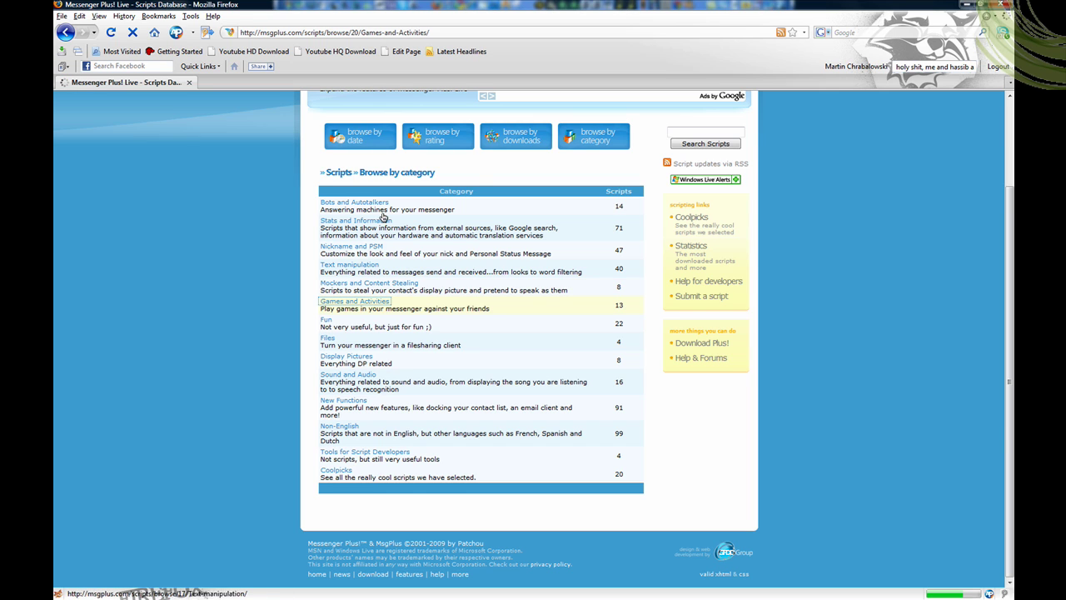
left_click(387, 309)
scroll(400, 350, "down", 3)
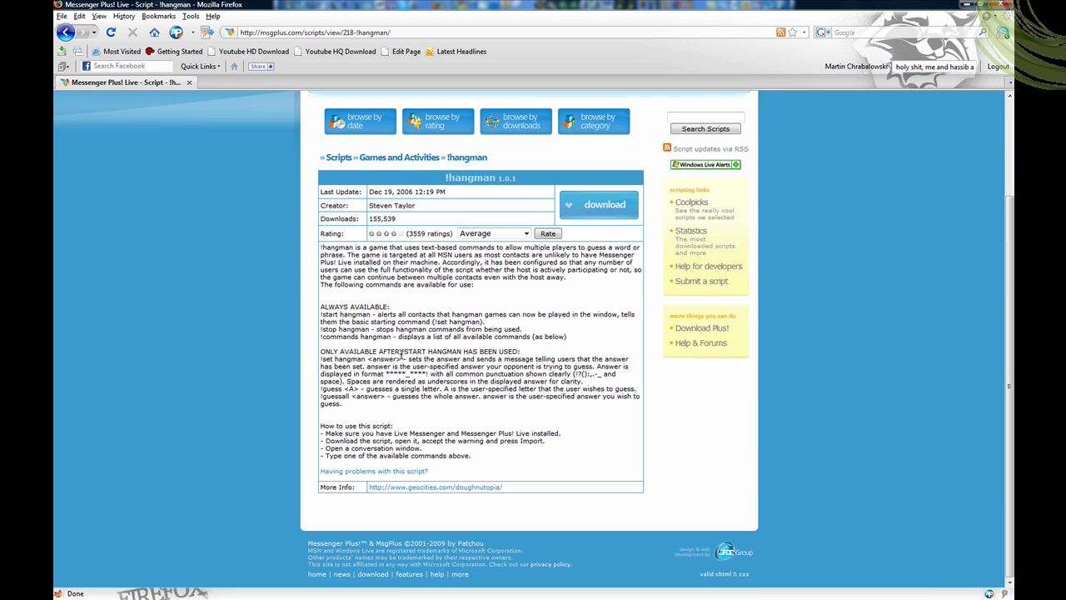
Download !hangman 1.0.1, accept responsibility, and import it into Messenger Plus! Live.
left_click(623, 206)
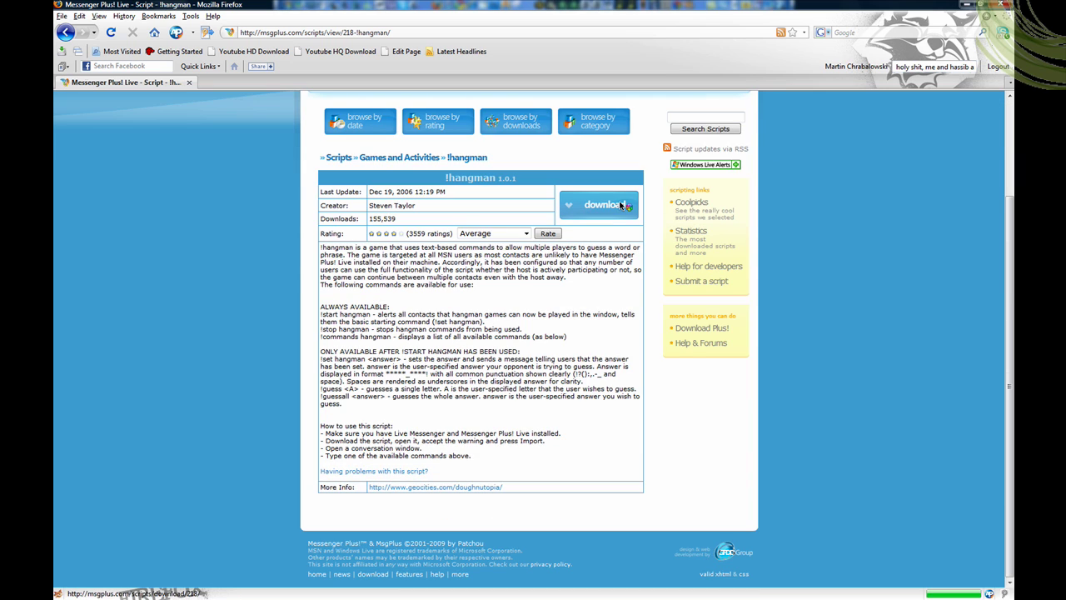
left_click(607, 334)
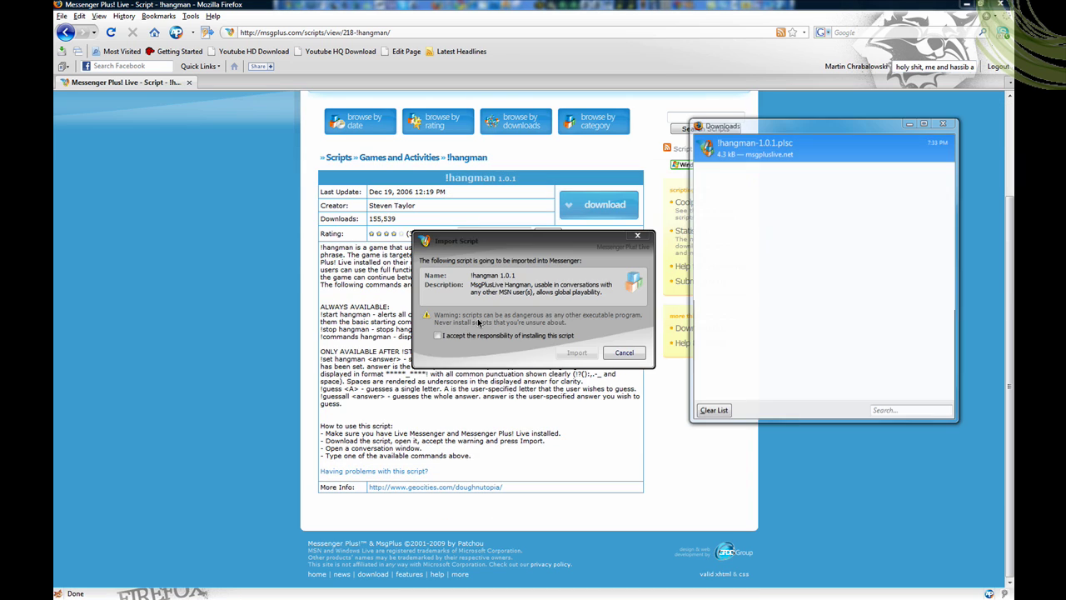
left_click(459, 337)
left_click(576, 352)
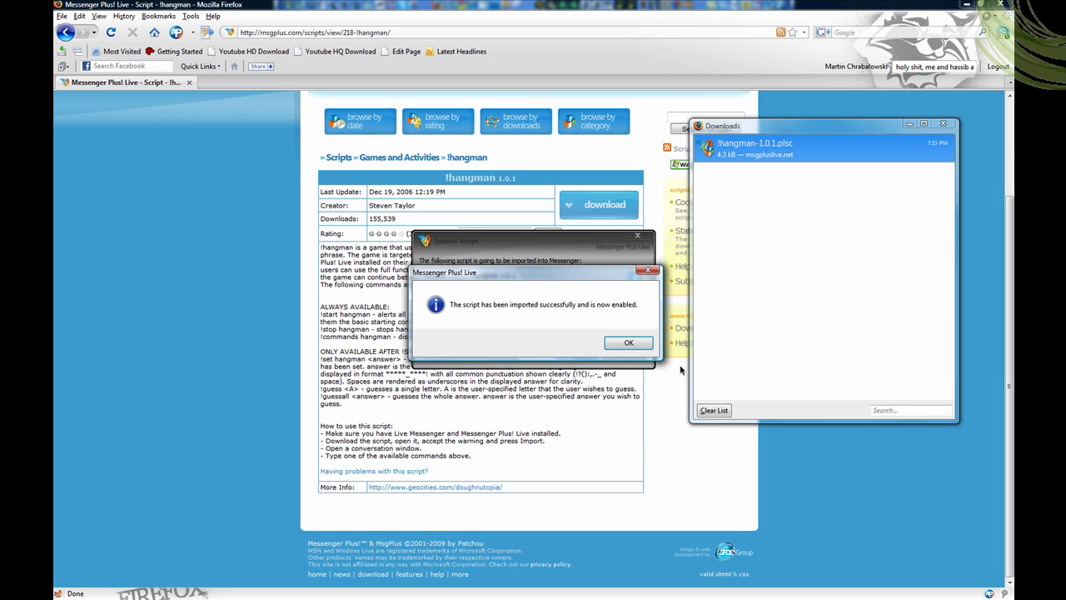
left_click(641, 348)
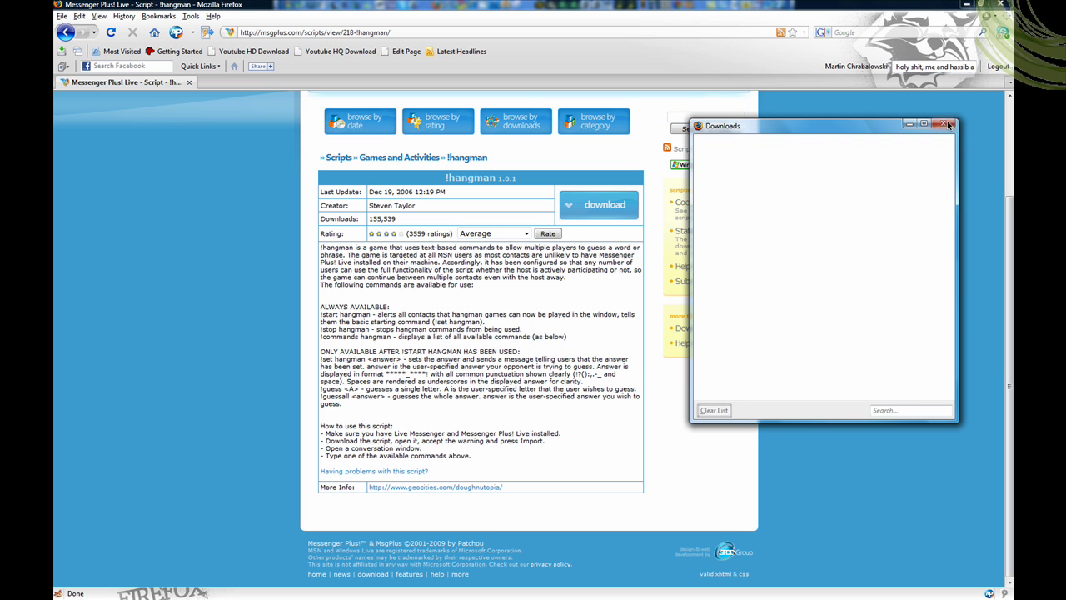
left_click(954, 126)
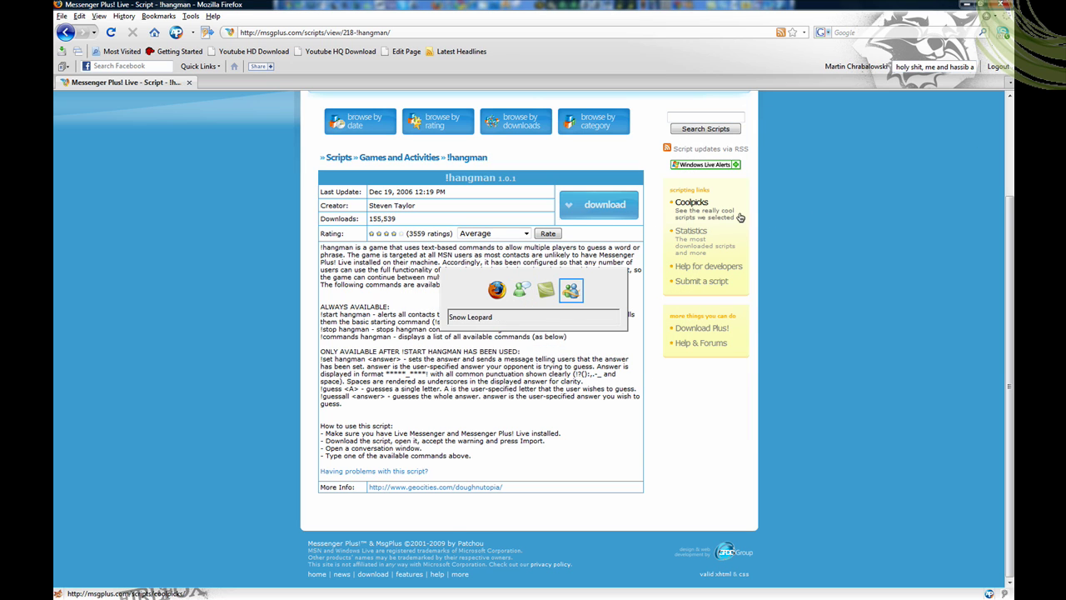